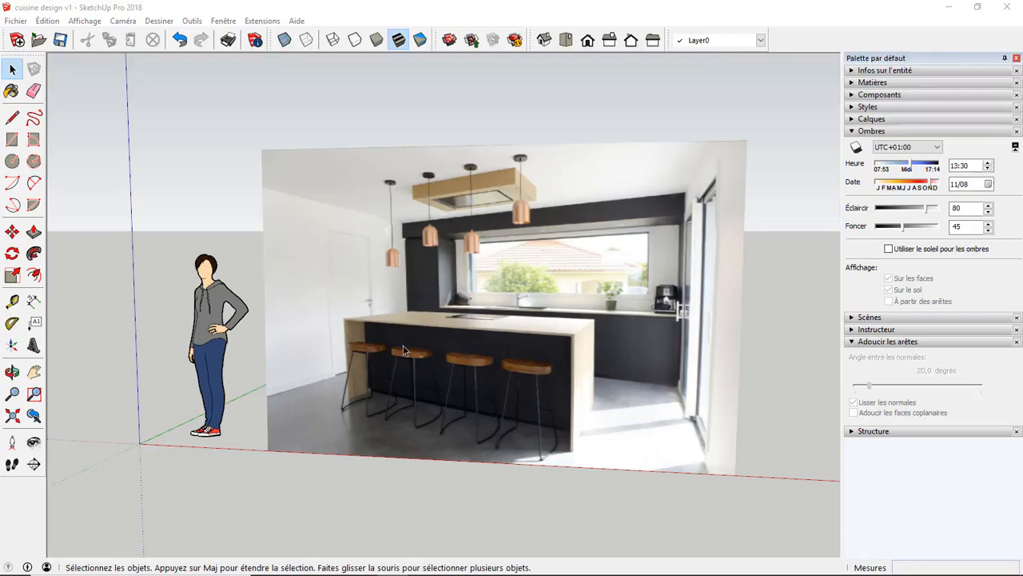
Draw a 500 × 500 cm rectangle on the ground in top view, beyond the kitchen reference photo along the red axis
{"action": "scroll", "coordinate": [397, 347], "scroll_direction": "down", "scroll_amount": 2}
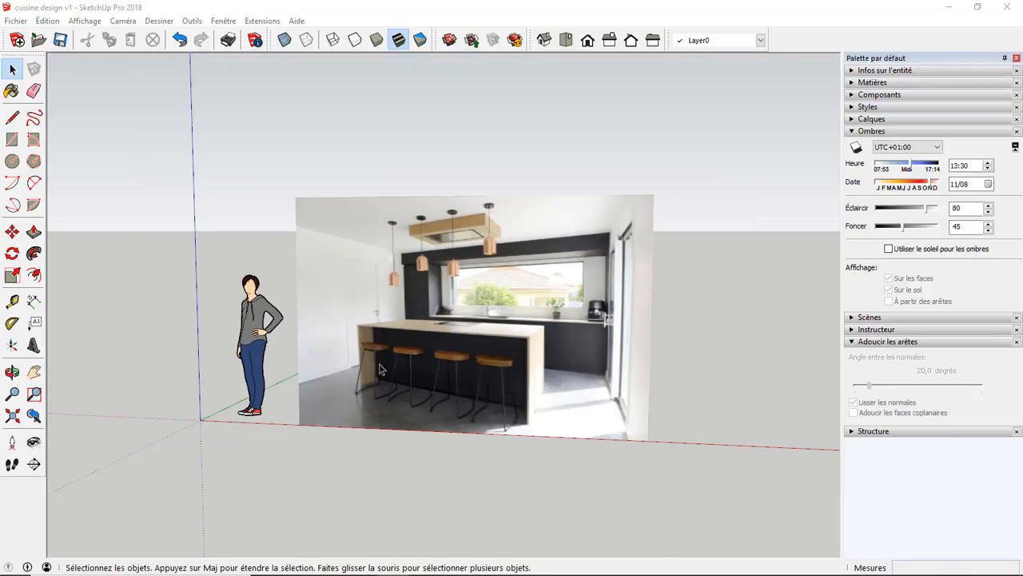
{"action": "scroll", "coordinate": [535, 366], "scroll_direction": "up", "scroll_amount": 1}
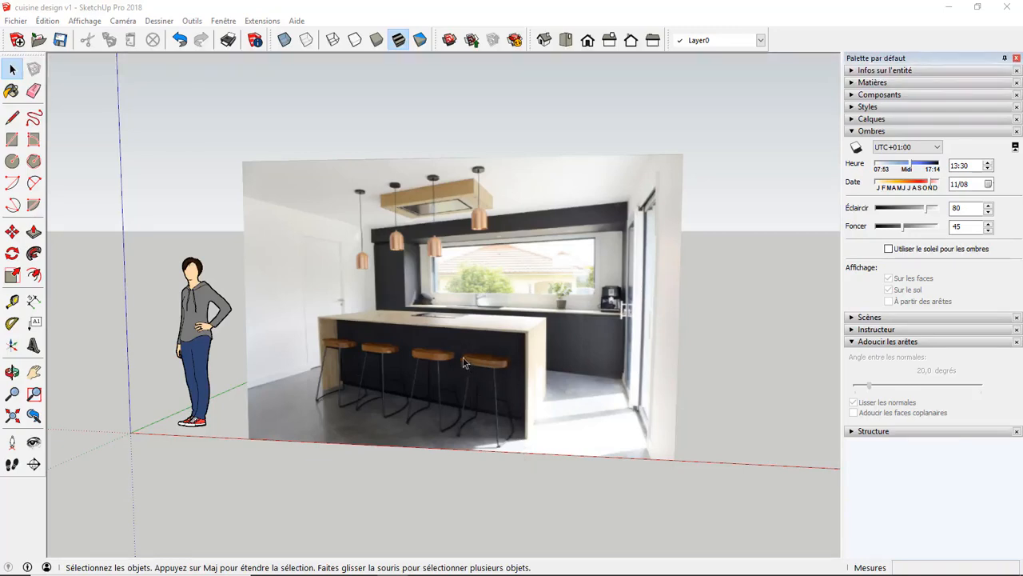
{"action": "scroll", "coordinate": [408, 355], "scroll_direction": "down", "scroll_amount": 3}
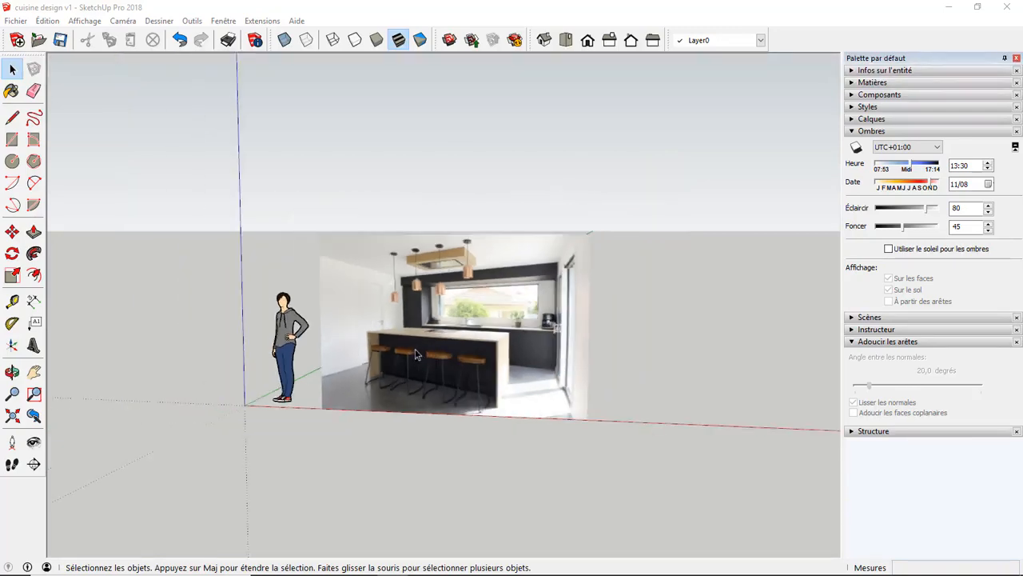
{"action": "left_click", "coordinate": [565, 40]}
{"action": "scroll", "coordinate": [280, 288], "scroll_direction": "down", "scroll_amount": 3}
{"action": "scroll", "coordinate": [531, 255], "scroll_direction": "up", "scroll_amount": 3}
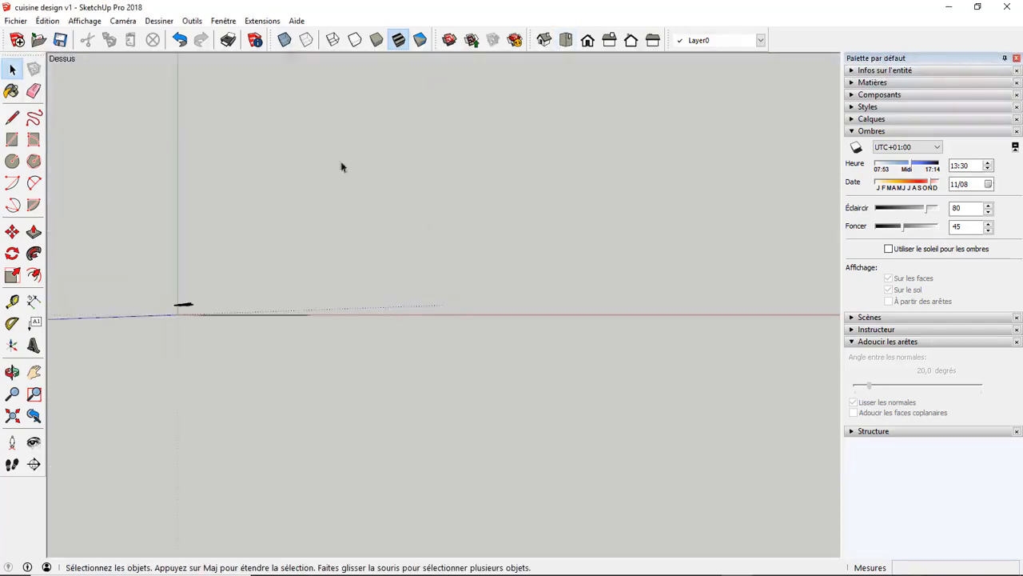
{"action": "left_click", "coordinate": [12, 139]}
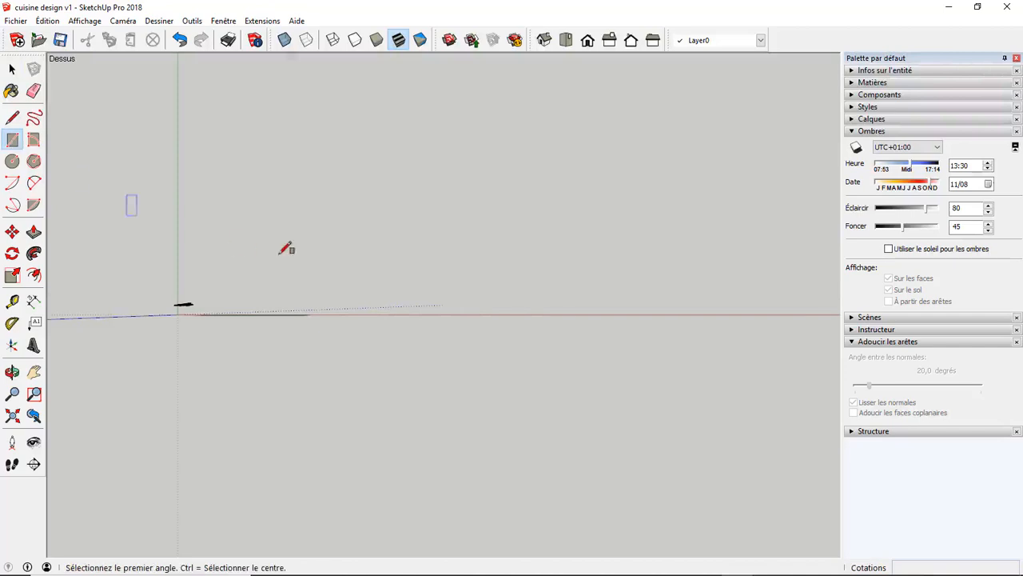
{"action": "left_click", "coordinate": [381, 307]}
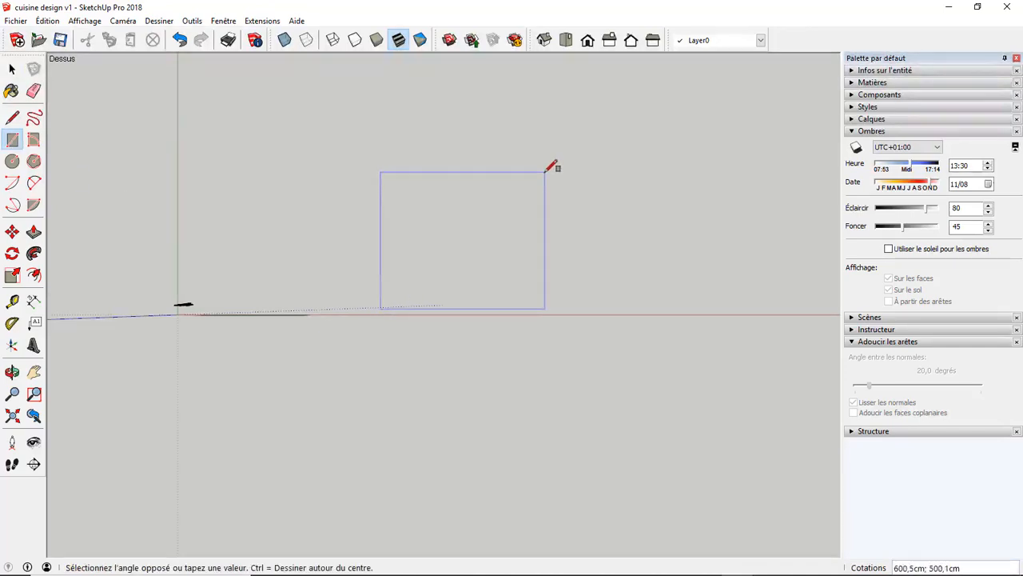
{"action": "type", "text": "5"}
{"action": "key", "text": "Return"}
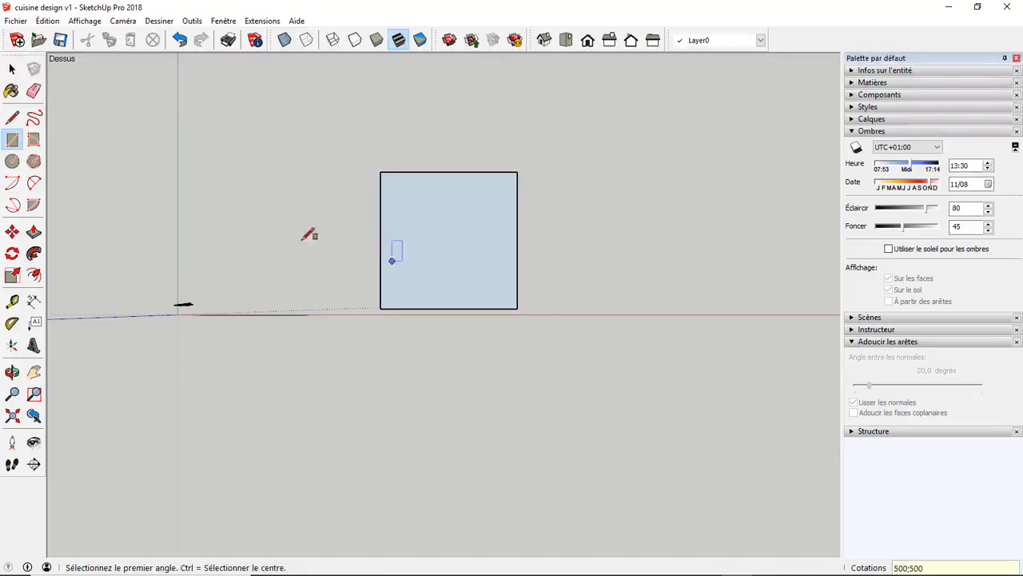
Return to a 3D view and examine the kitchen reference photo beside the floor rectangle
{"action": "left_click", "coordinate": [543, 40]}
{"action": "middle_click_drag", "start_coordinate": [498, 296], "coordinate": [391, 326]}
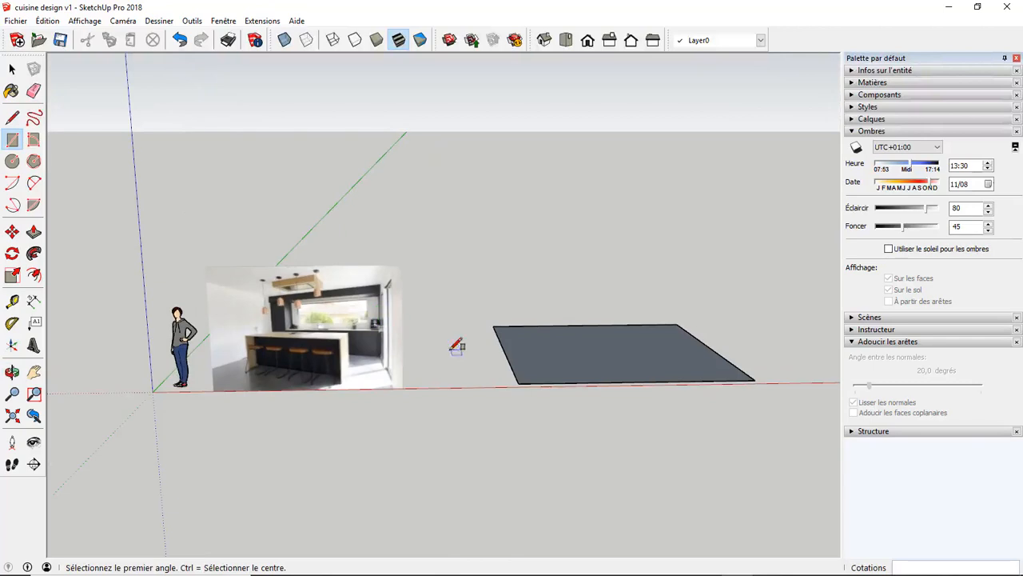
{"action": "scroll", "coordinate": [251, 333], "scroll_direction": "up", "scroll_amount": 2}
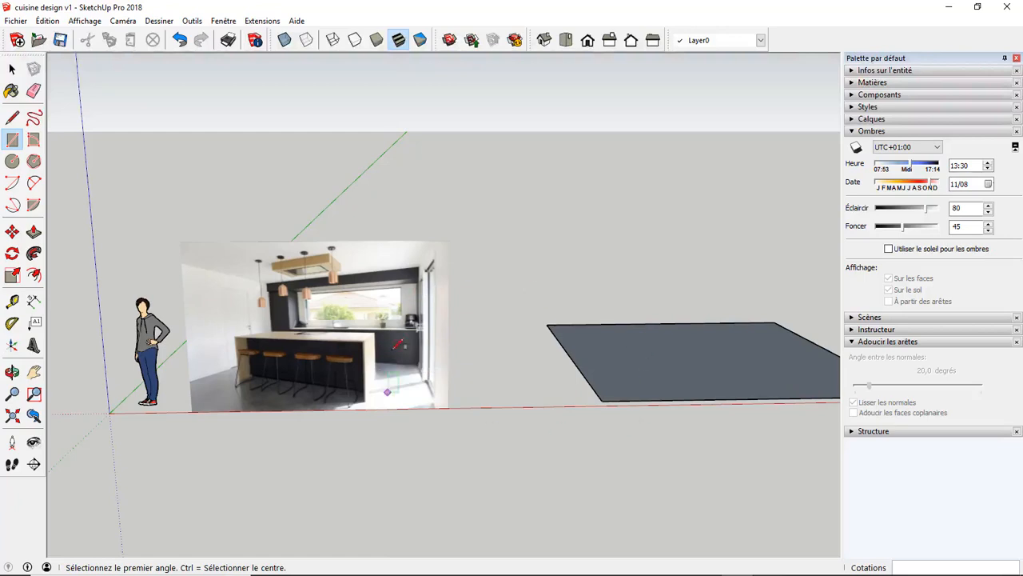
{"action": "middle_click_drag", "start_coordinate": [523, 370], "coordinate": [500, 344]}
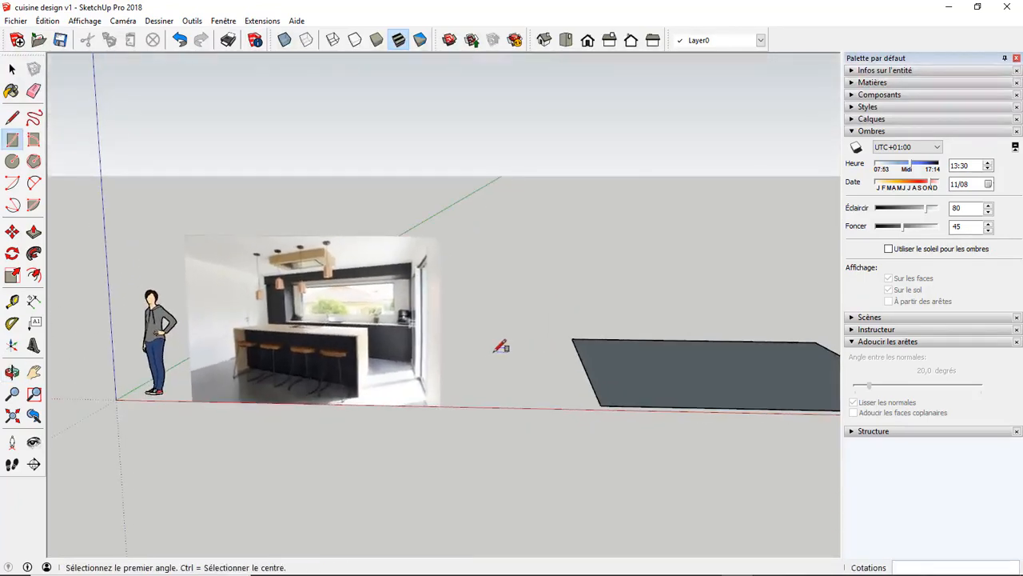
{"action": "key", "text": "space"}
{"action": "middle_click_drag", "start_coordinate": [311, 249], "coordinate": [377, 343]}
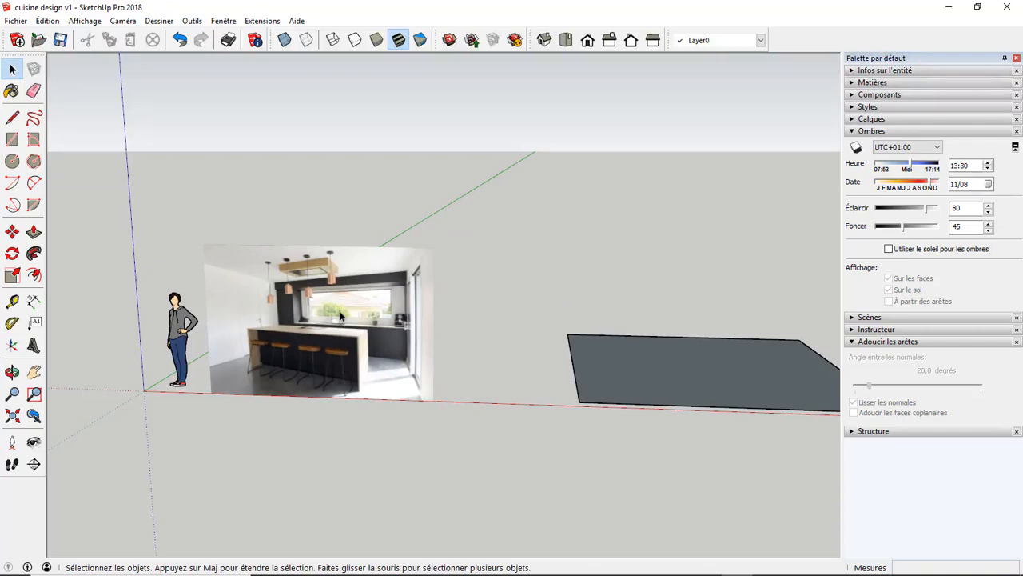
{"action": "scroll", "coordinate": [342, 318], "scroll_direction": "up", "scroll_amount": 1}
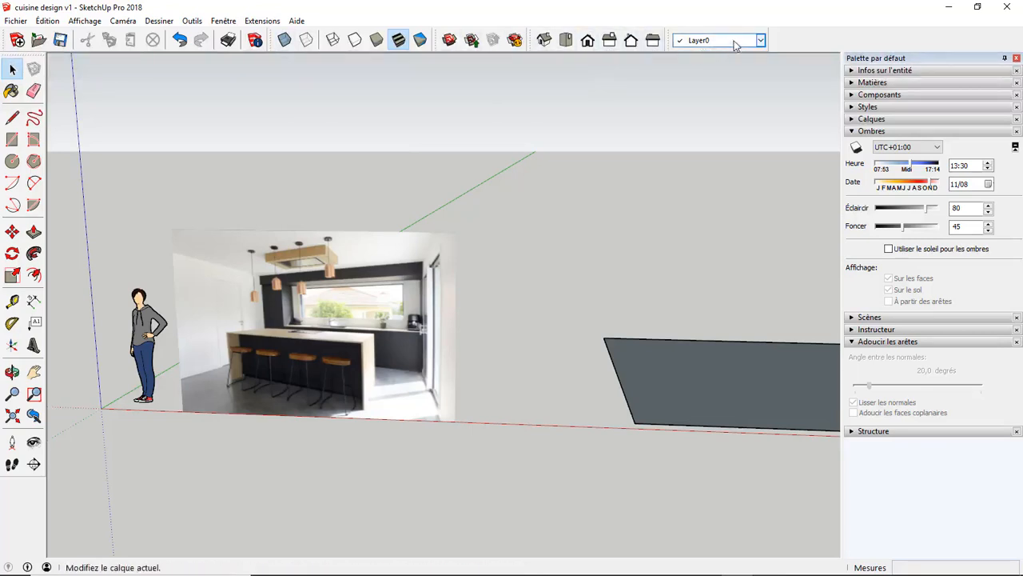
Detach the layers toolbar, view its layer list and dock it back in place
{"action": "left_click_drag", "start_coordinate": [667, 41], "coordinate": [592, 159]}
{"action": "left_click", "coordinate": [622, 162]}
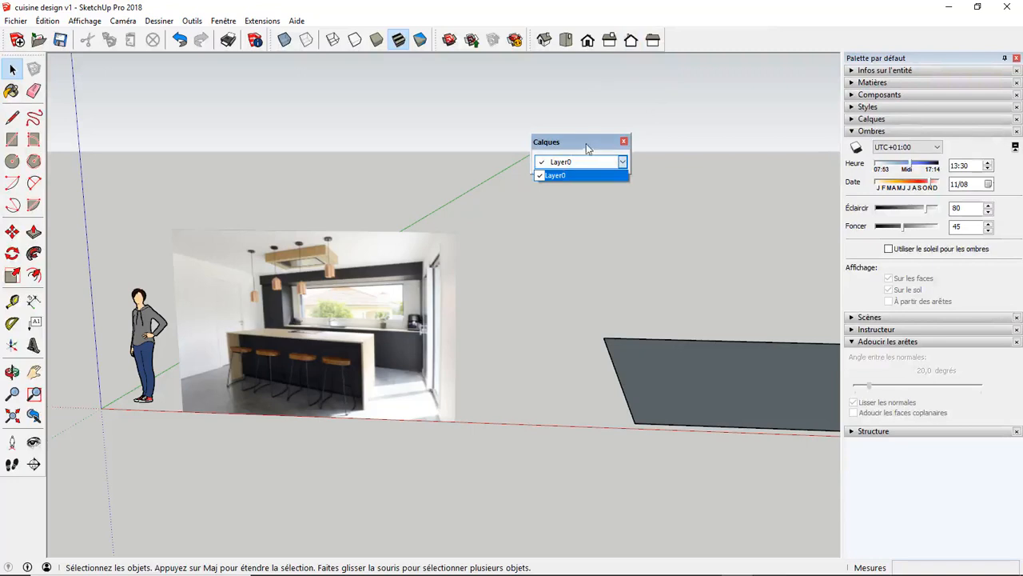
{"action": "left_click", "coordinate": [588, 151]}
{"action": "left_click_drag", "start_coordinate": [594, 141], "coordinate": [738, 23]}
{"action": "scroll", "coordinate": [530, 193], "scroll_direction": "down", "scroll_amount": 3}
{"action": "scroll", "coordinate": [505, 372], "scroll_direction": "up", "scroll_amount": 4}
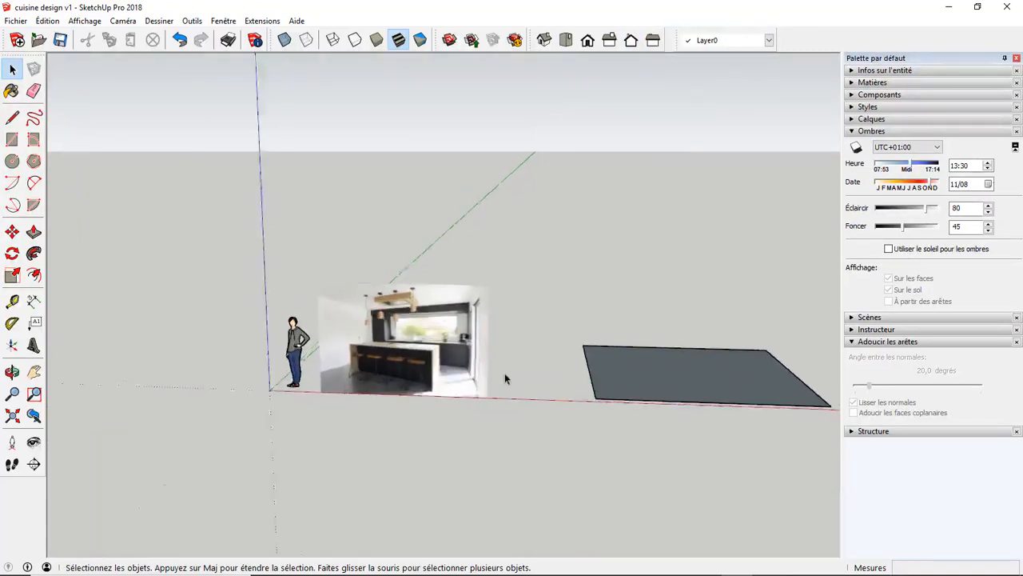
Collapse the shadow settings, show the layer list and create a new layer named img
{"action": "left_click", "coordinate": [853, 131]}
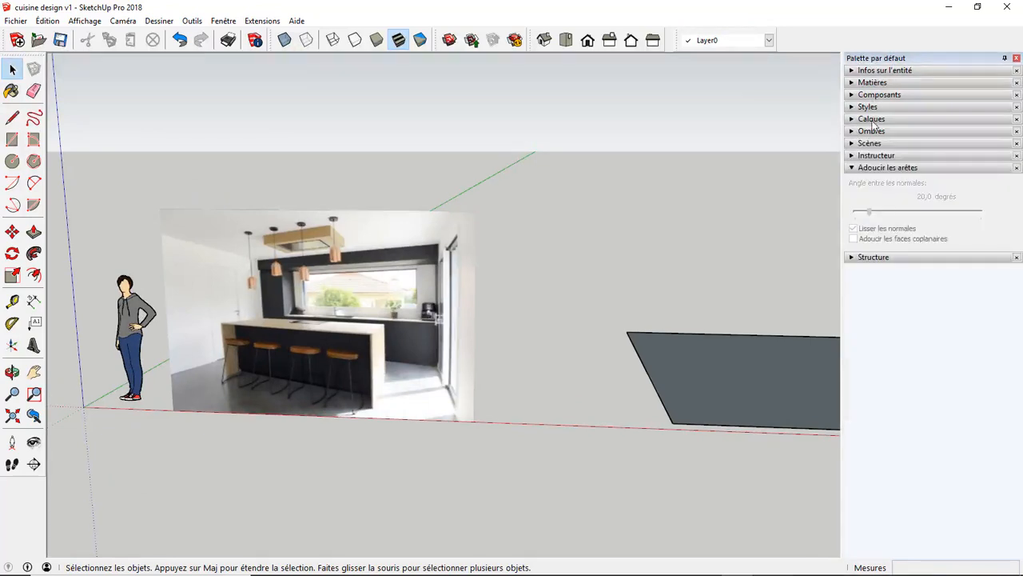
{"action": "left_click", "coordinate": [851, 119]}
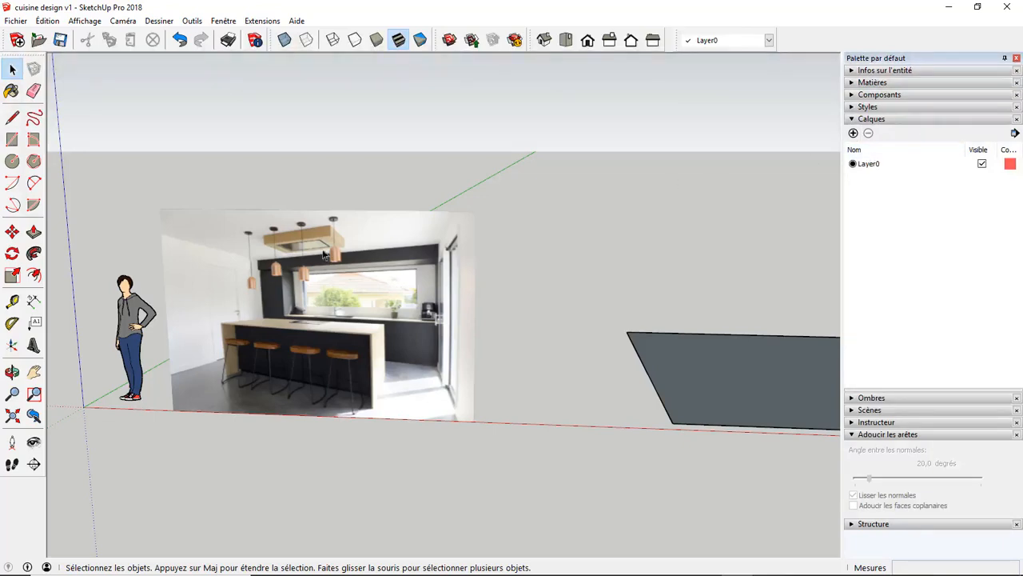
{"action": "left_click", "coordinate": [853, 133]}
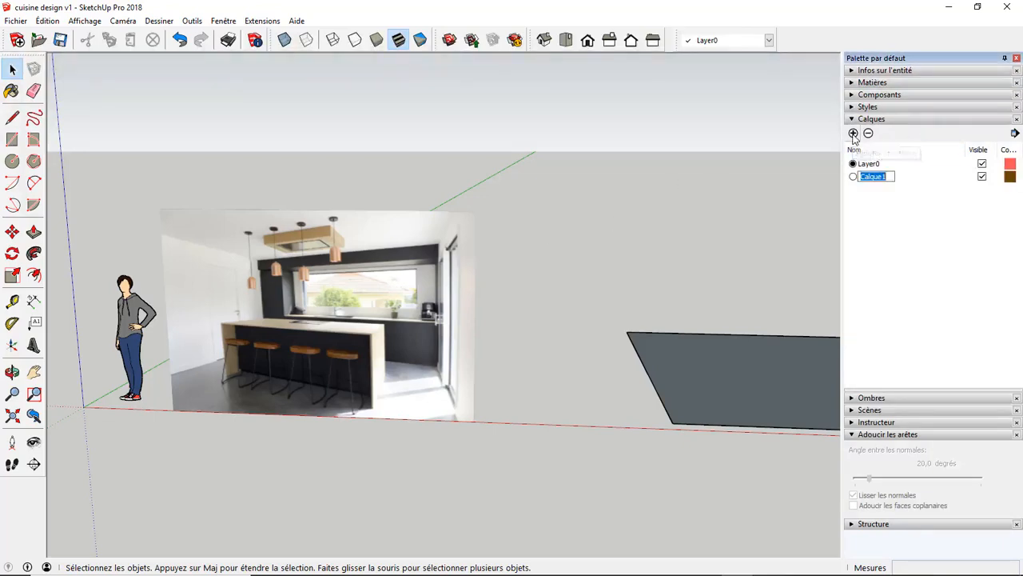
{"action": "type", "text": "I"}
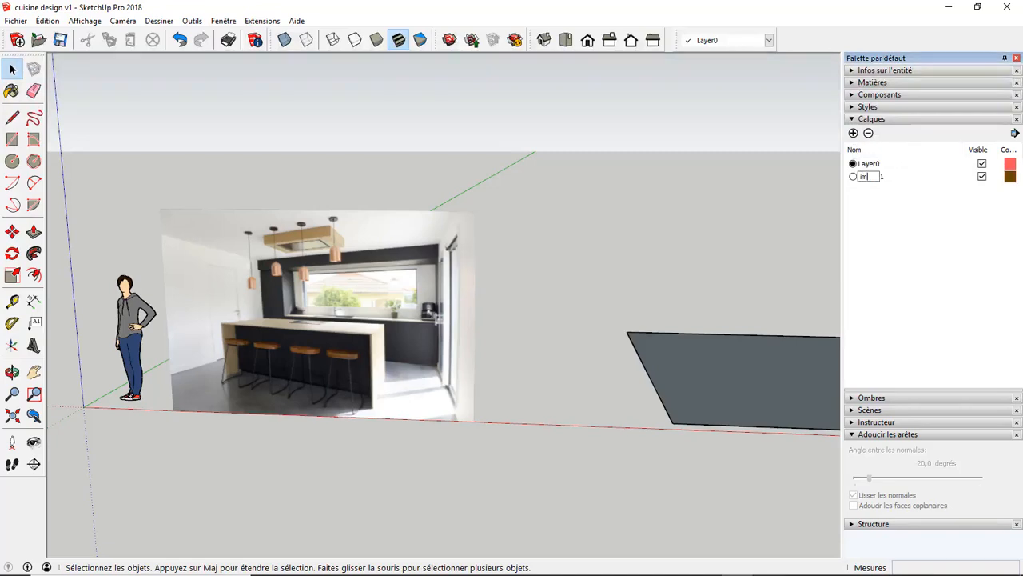
{"action": "key", "text": "Return"}
Assign the kitchen reference photo to the img layer and toggle that layer's visibility off and on again
{"action": "middle_click_drag", "start_coordinate": [437, 288], "coordinate": [389, 259]}
{"action": "left_click", "coordinate": [389, 258]}
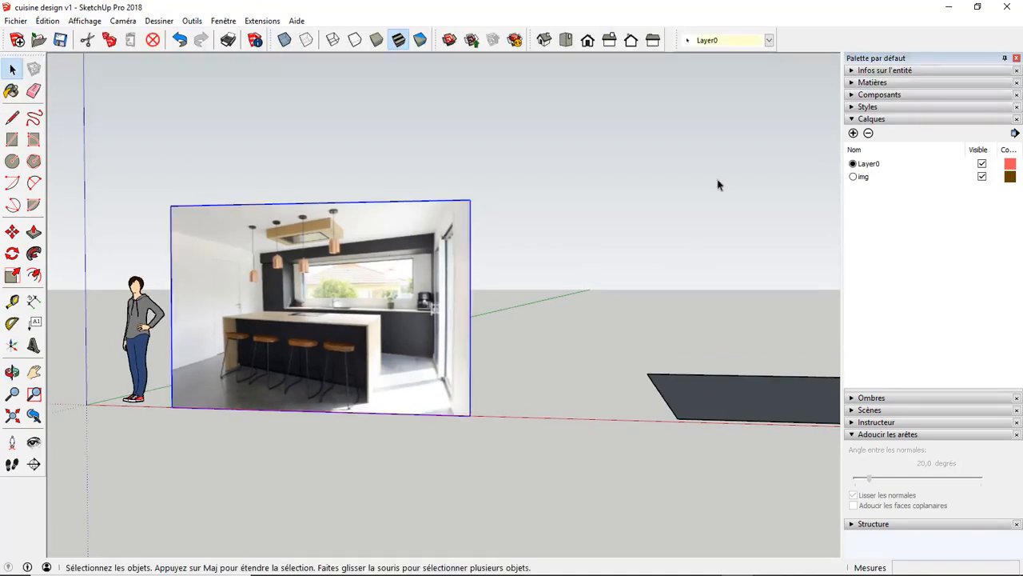
{"action": "left_click", "coordinate": [769, 40]}
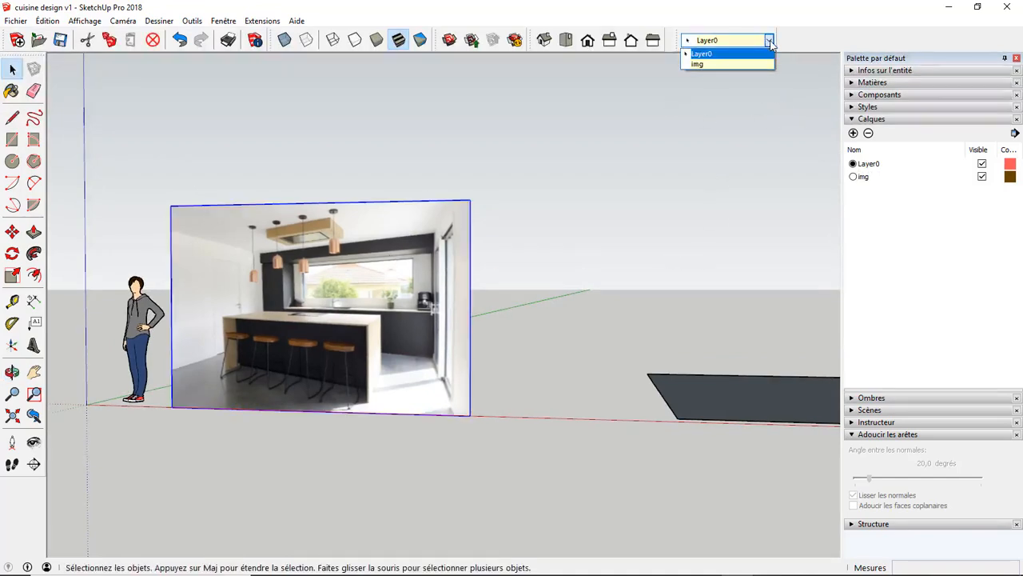
{"action": "left_click", "coordinate": [707, 65]}
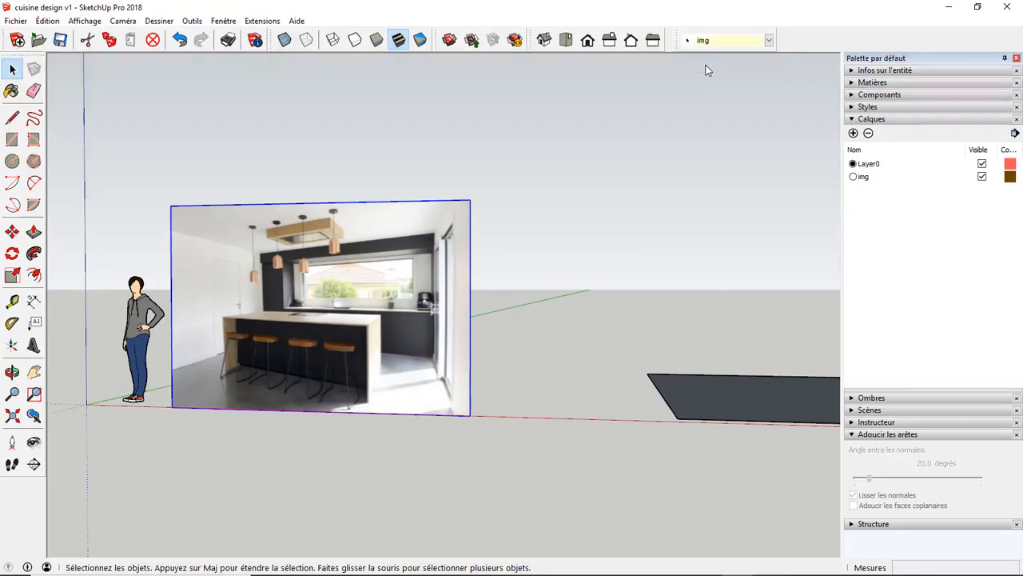
{"action": "left_click", "coordinate": [982, 176]}
{"action": "left_click", "coordinate": [981, 176]}
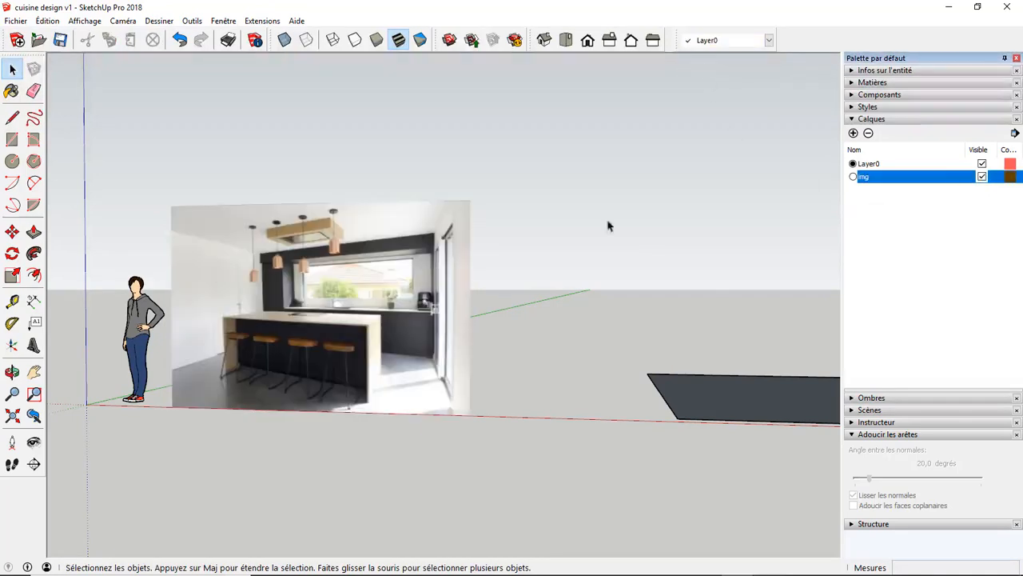
Show the kitchen photo's entity info, choose img as its layer and deselect the photo
{"action": "left_click", "coordinate": [854, 72]}
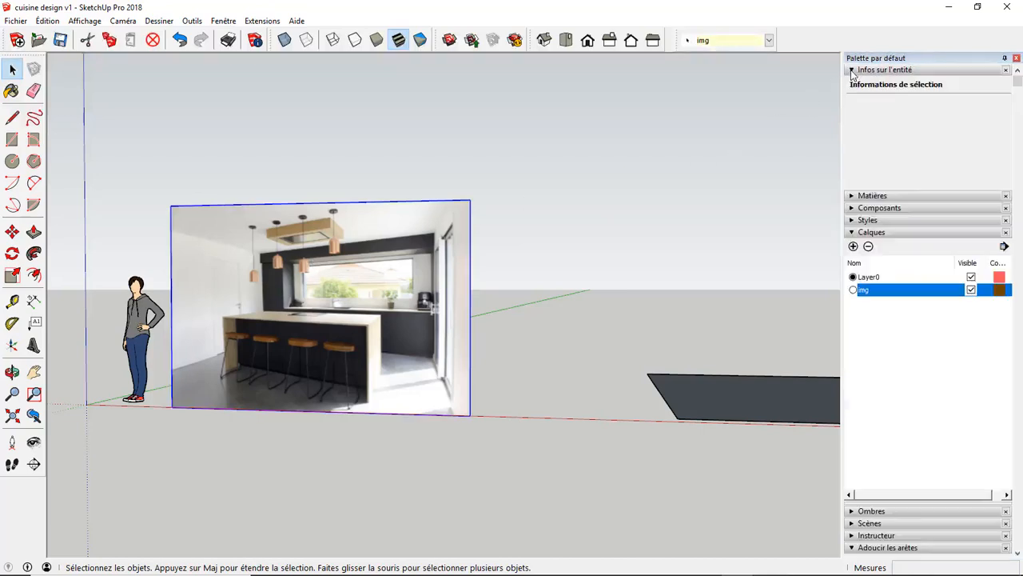
{"action": "left_click", "coordinate": [951, 107]}
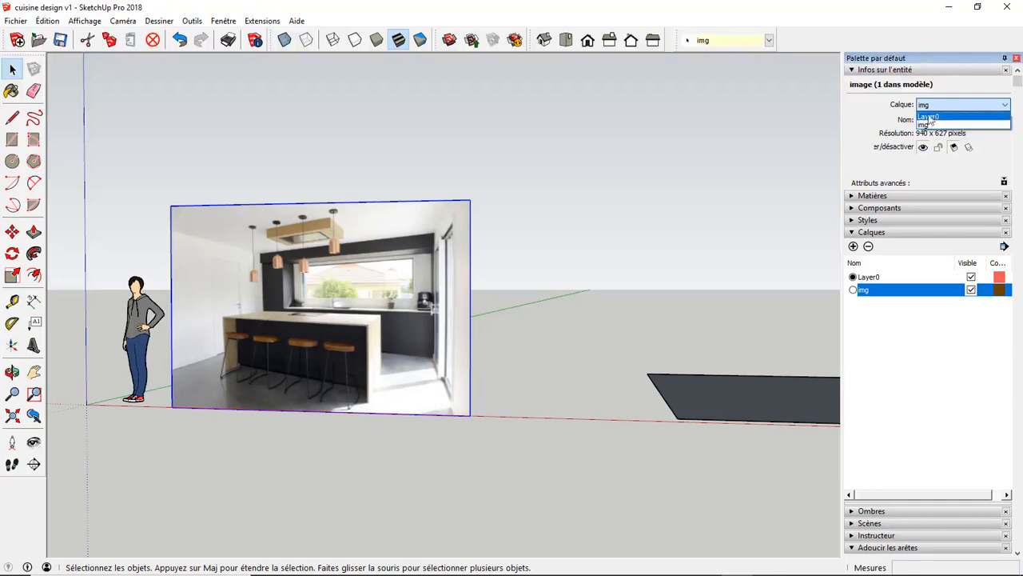
{"action": "left_click", "coordinate": [926, 126]}
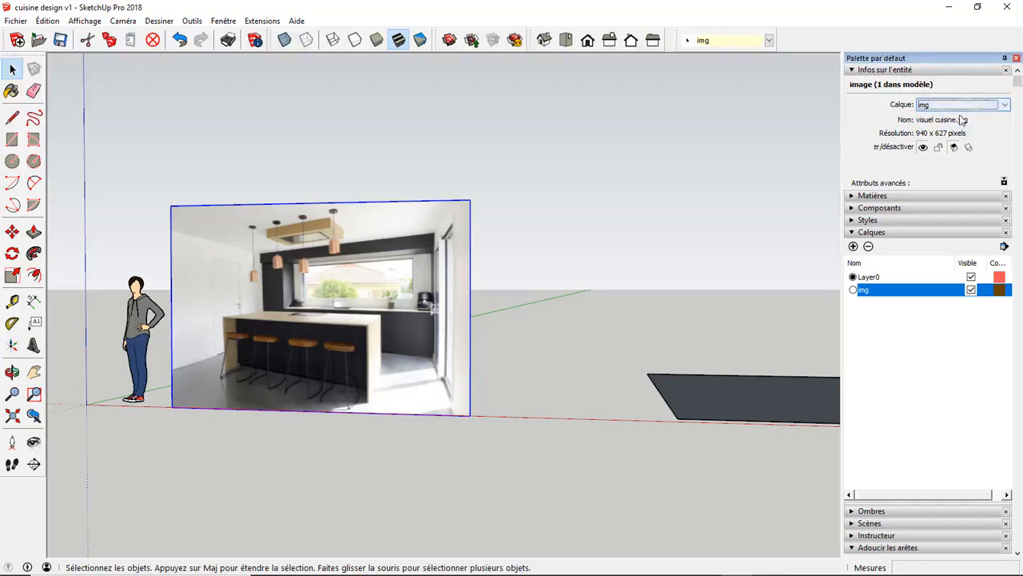
{"action": "left_click", "coordinate": [528, 230]}
Examine the kitchen reference photo and the floor rectangle from several angles and distances
{"action": "scroll", "coordinate": [295, 302], "scroll_direction": "down", "scroll_amount": 3}
{"action": "middle_click_drag", "start_coordinate": [295, 301], "coordinate": [317, 401]}
{"action": "scroll", "coordinate": [318, 400], "scroll_direction": "down", "scroll_amount": 2}
{"action": "scroll", "coordinate": [505, 351], "scroll_direction": "up", "scroll_amount": 2}
{"action": "middle_click_drag", "start_coordinate": [506, 398], "coordinate": [533, 256]}
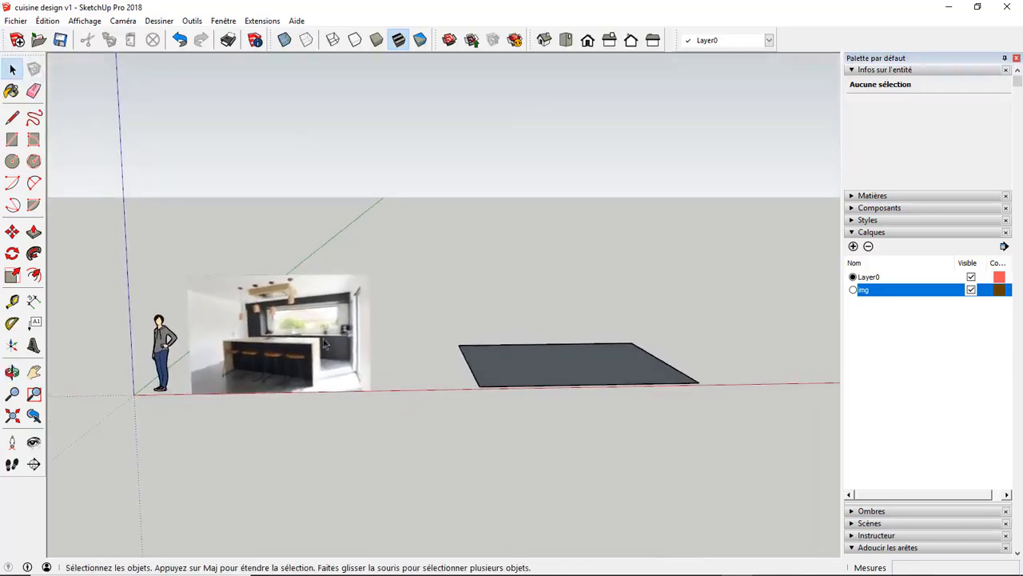
{"action": "scroll", "coordinate": [325, 344], "scroll_direction": "up", "scroll_amount": 4}
{"action": "middle_click_drag", "start_coordinate": [325, 344], "coordinate": [379, 335]}
{"action": "scroll", "coordinate": [379, 335], "scroll_direction": "down", "scroll_amount": 3}
{"action": "scroll", "coordinate": [379, 334], "scroll_direction": "up", "scroll_amount": 1}
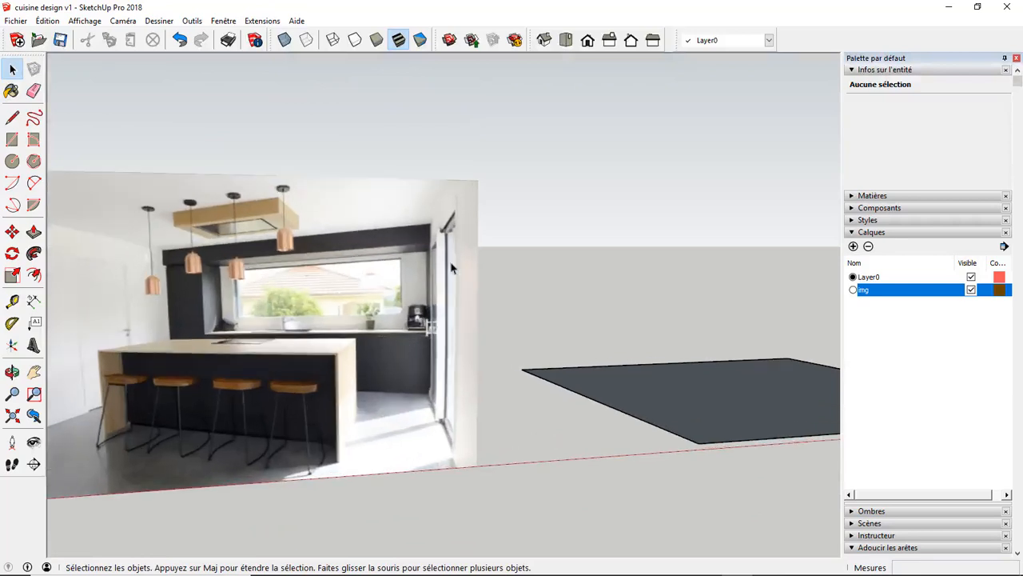
{"action": "scroll", "coordinate": [477, 359], "scroll_direction": "down", "scroll_amount": 3}
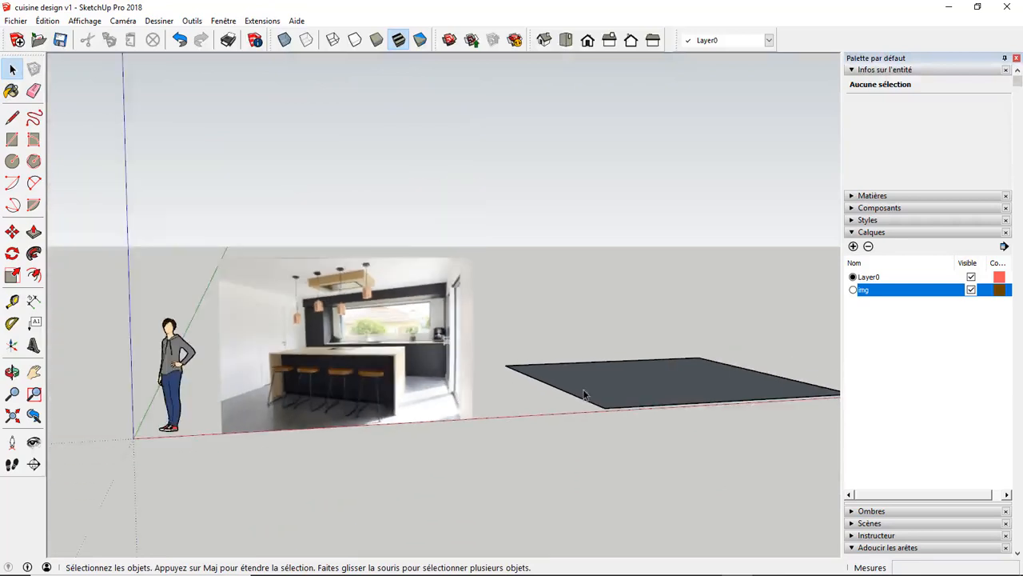
{"action": "middle_click_drag", "start_coordinate": [477, 359], "coordinate": [475, 450]}
{"action": "scroll", "coordinate": [475, 450], "scroll_direction": "down", "scroll_amount": 2}
{"action": "scroll", "coordinate": [546, 363], "scroll_direction": "up", "scroll_amount": 1}
{"action": "middle_click_drag", "start_coordinate": [546, 362], "coordinate": [533, 411]}
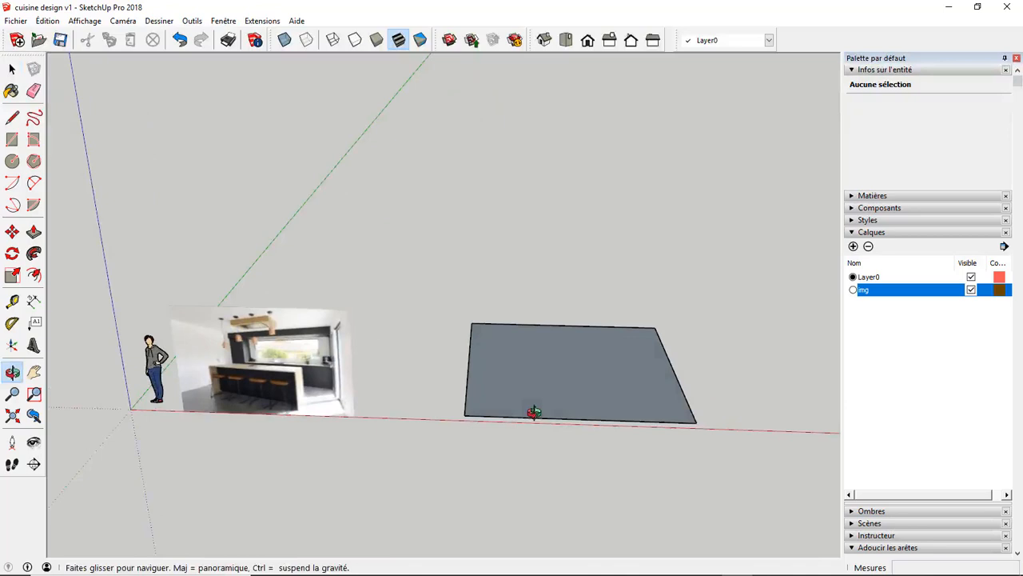
Offset the floor rectangle's outline outward by 40 cm in top view
{"action": "left_click", "coordinate": [565, 40]}
{"action": "left_click", "coordinate": [34, 274]}
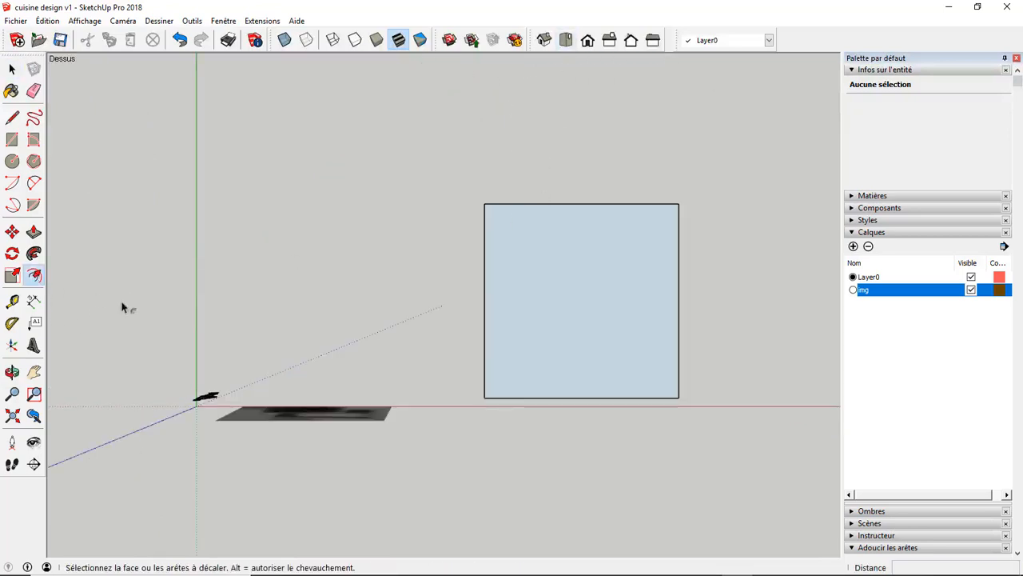
{"action": "left_click", "coordinate": [504, 311]}
{"action": "left_click", "coordinate": [446, 336]}
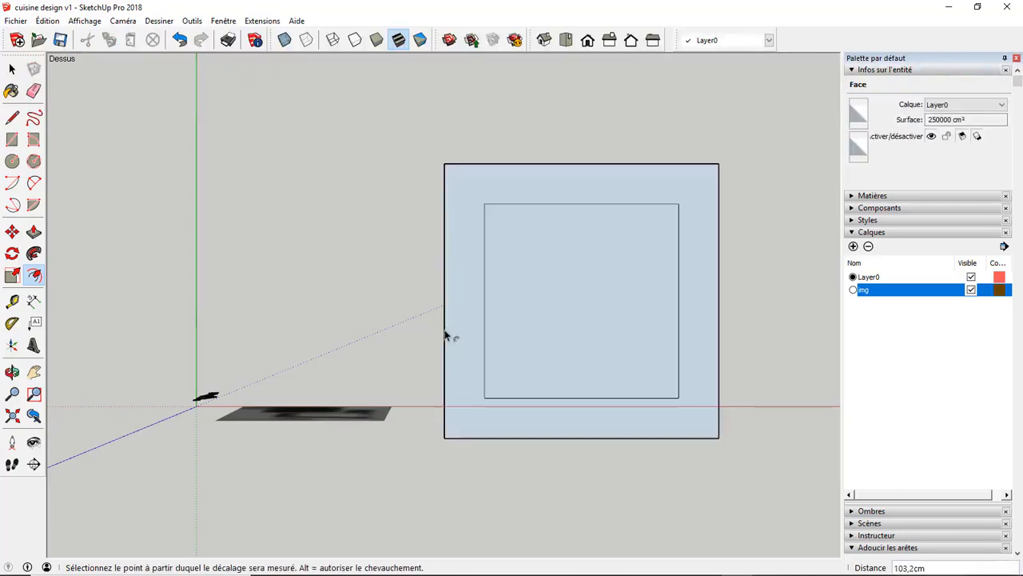
{"action": "type", "text": "40"}
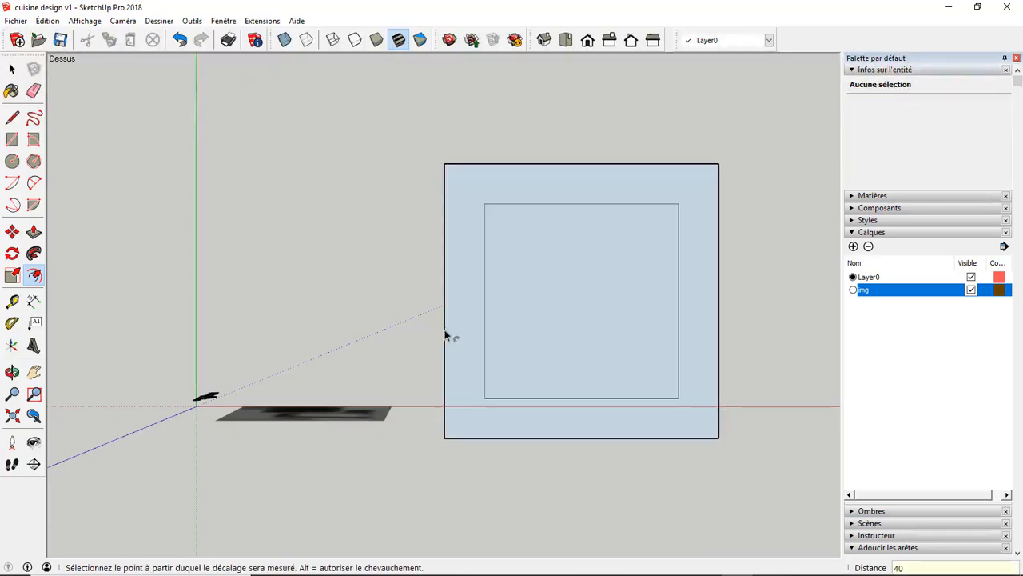
{"action": "key", "text": "Return"}
Examine the offset floor outline and the kitchen reference photo in a 3D view
{"action": "middle_click_drag", "start_coordinate": [450, 307], "coordinate": [429, 149]}
{"action": "middle_click_drag", "start_coordinate": [514, 308], "coordinate": [611, 223]}
{"action": "scroll", "coordinate": [534, 286], "scroll_direction": "up", "scroll_amount": 2}
{"action": "scroll", "coordinate": [531, 315], "scroll_direction": "down", "scroll_amount": 1}
{"action": "middle_click_drag", "start_coordinate": [529, 341], "coordinate": [487, 311]}
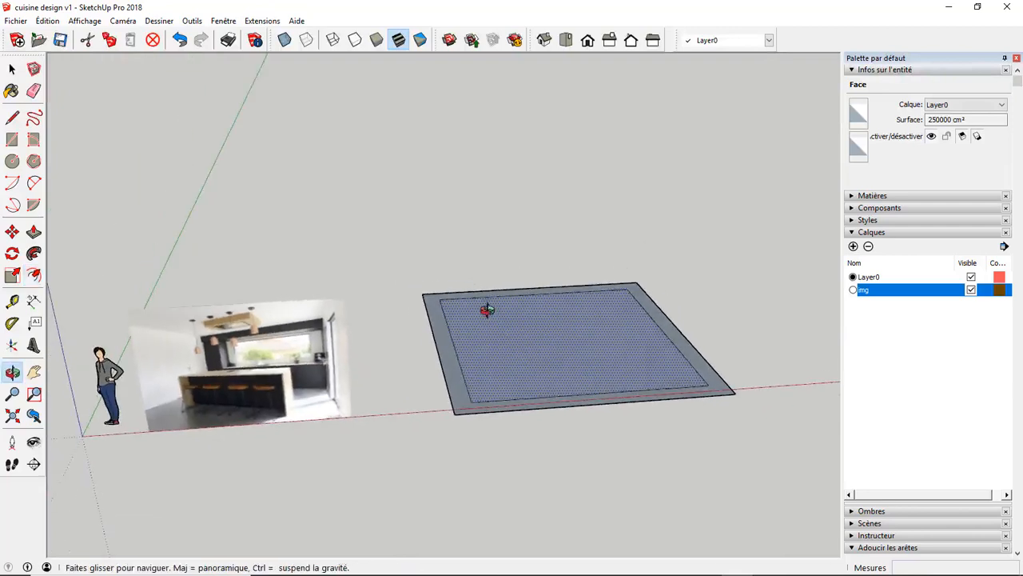
{"action": "scroll", "coordinate": [416, 336], "scroll_direction": "up", "scroll_amount": 5}
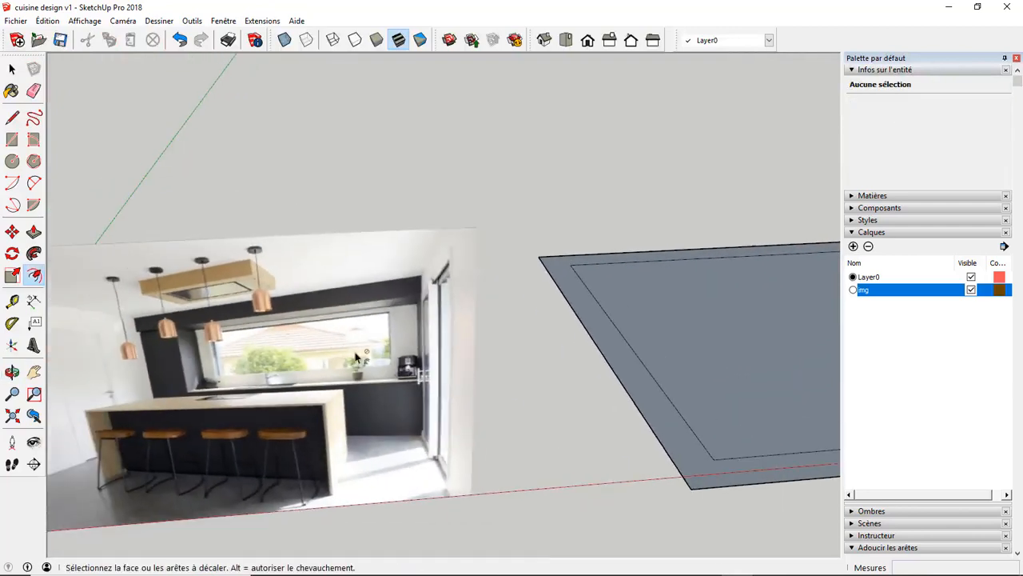
{"action": "scroll", "coordinate": [336, 358], "scroll_direction": "down", "scroll_amount": 1}
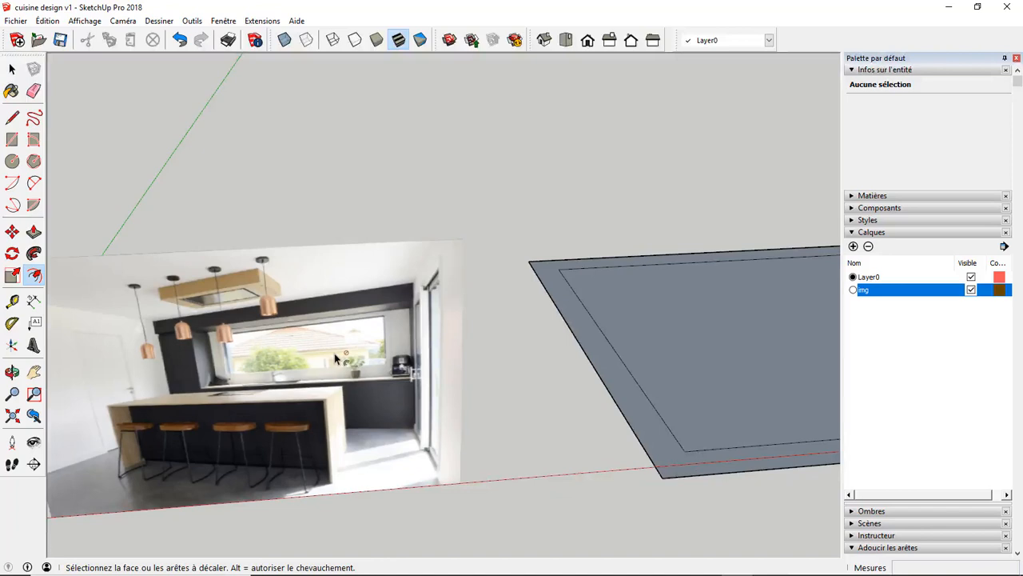
Examine the window, coffee machine corner and sliding door in the kitchen reference photo from close up and farther away
{"action": "scroll", "coordinate": [263, 357], "scroll_direction": "up", "scroll_amount": 3}
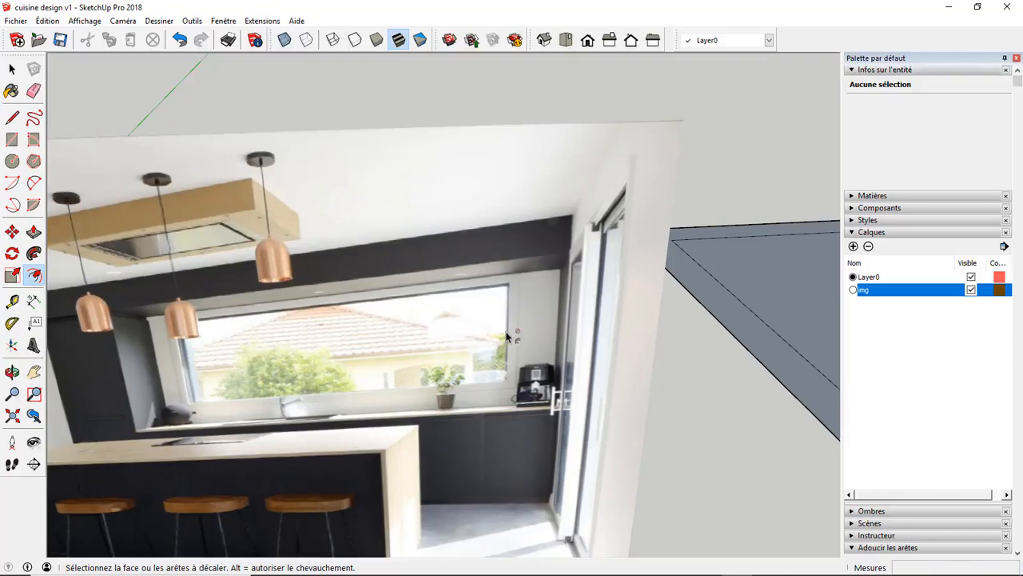
{"action": "scroll", "coordinate": [511, 329], "scroll_direction": "down", "scroll_amount": 2}
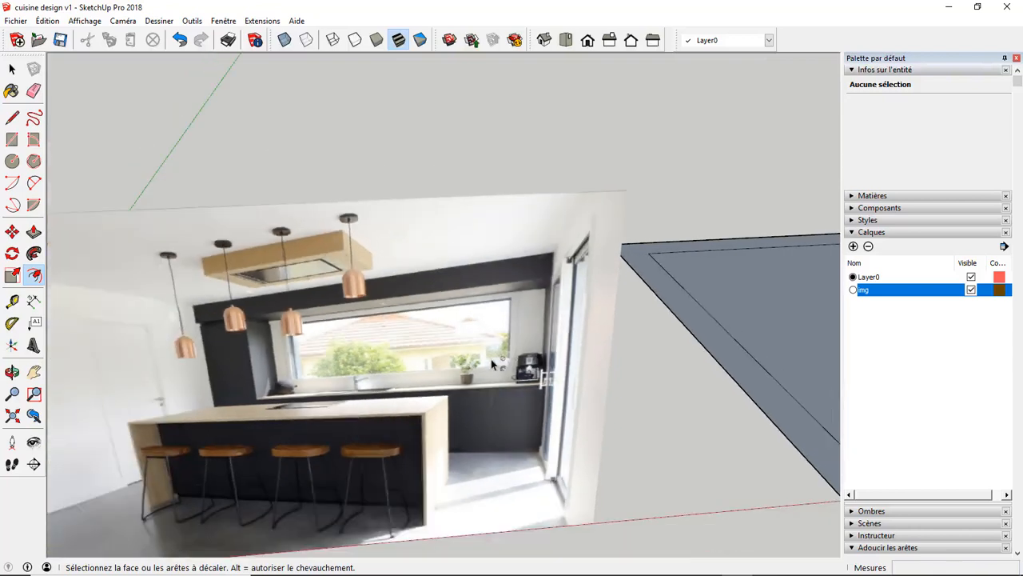
{"action": "scroll", "coordinate": [495, 366], "scroll_direction": "up", "scroll_amount": 4}
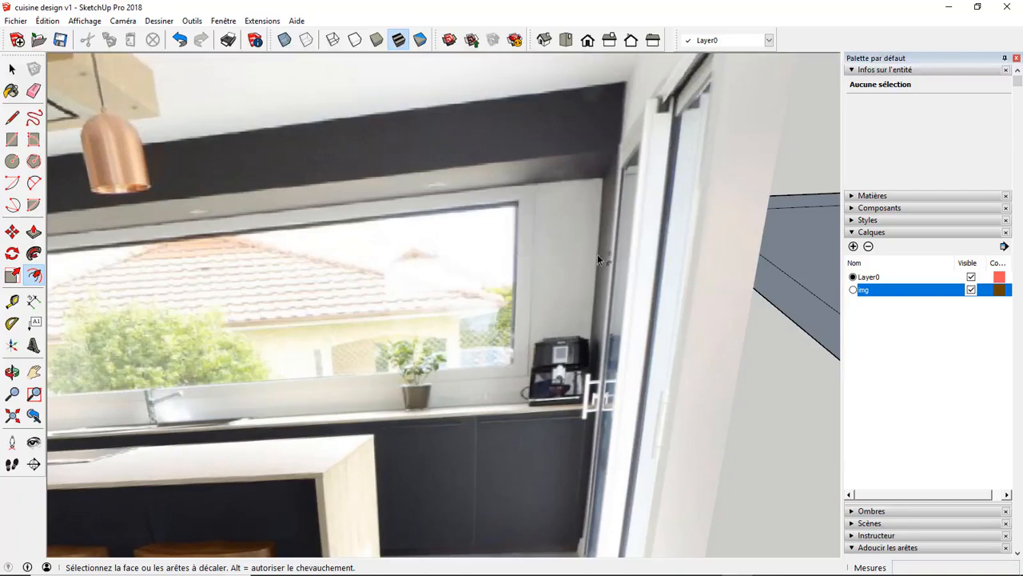
{"action": "scroll", "coordinate": [560, 257], "scroll_direction": "up", "scroll_amount": 5}
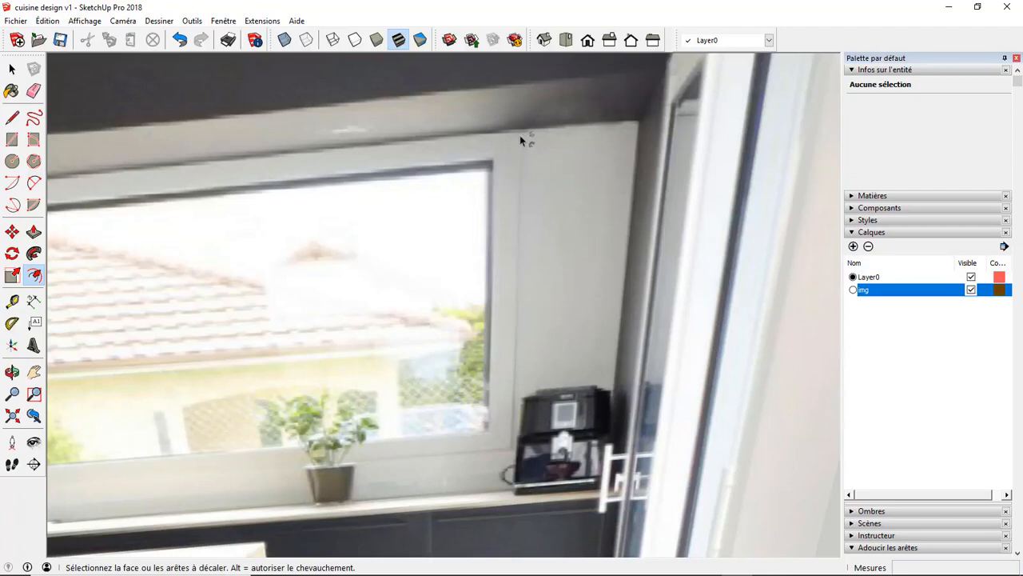
{"action": "scroll", "coordinate": [523, 266], "scroll_direction": "down", "scroll_amount": 5}
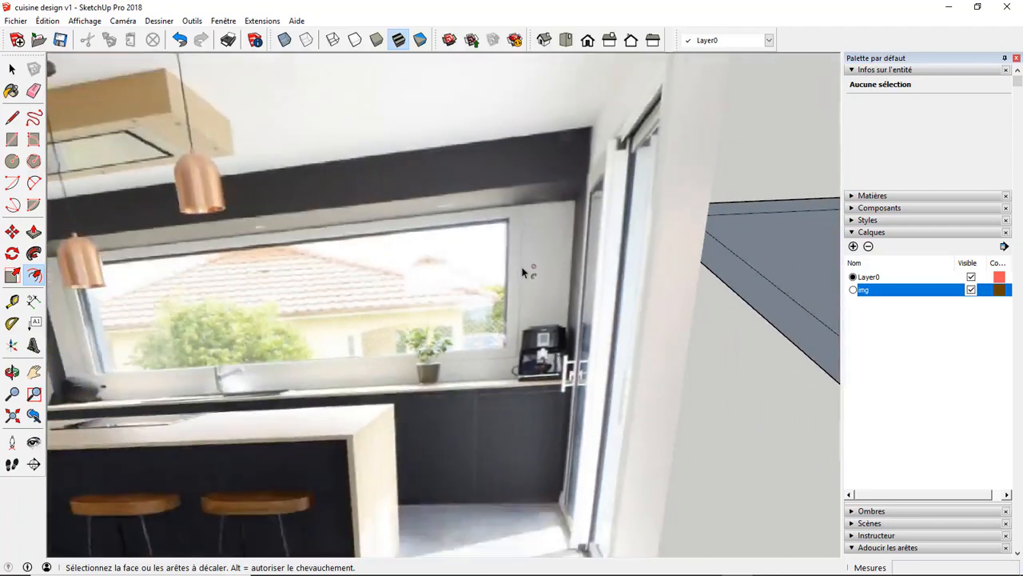
{"action": "scroll", "coordinate": [525, 388], "scroll_direction": "up", "scroll_amount": 5}
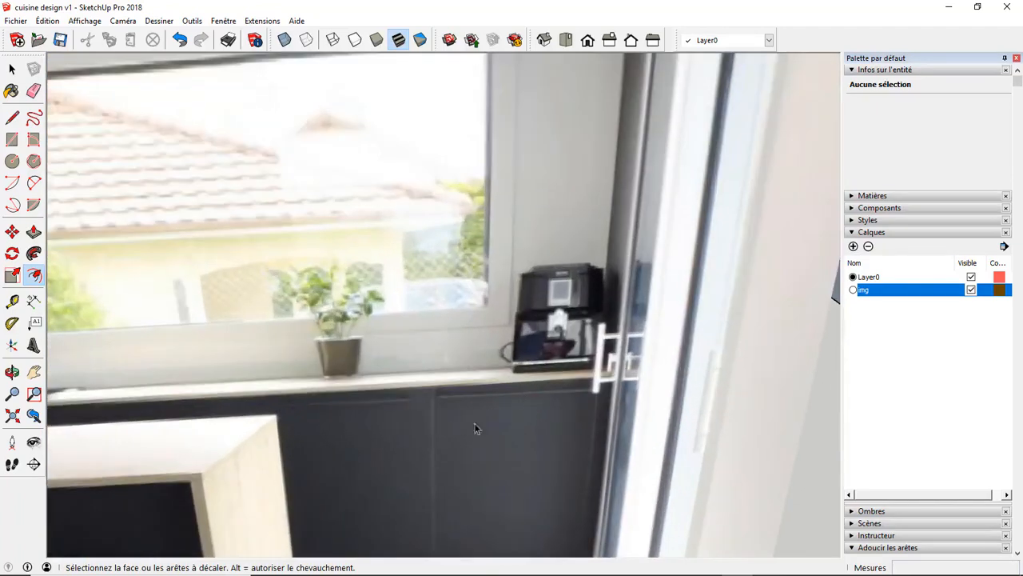
{"action": "scroll", "coordinate": [570, 435], "scroll_direction": "down", "scroll_amount": 4}
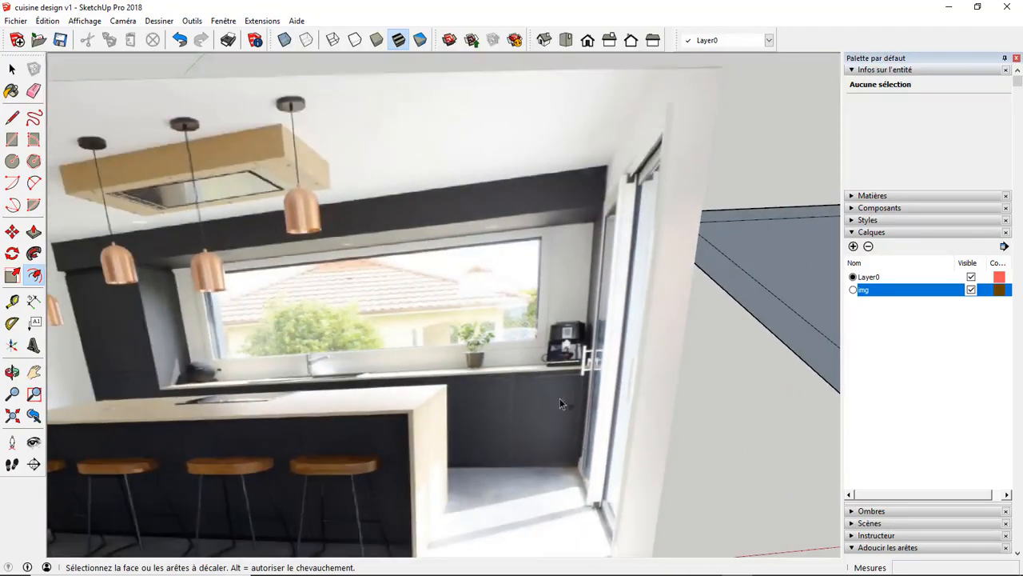
{"action": "scroll", "coordinate": [559, 404], "scroll_direction": "up", "scroll_amount": 3}
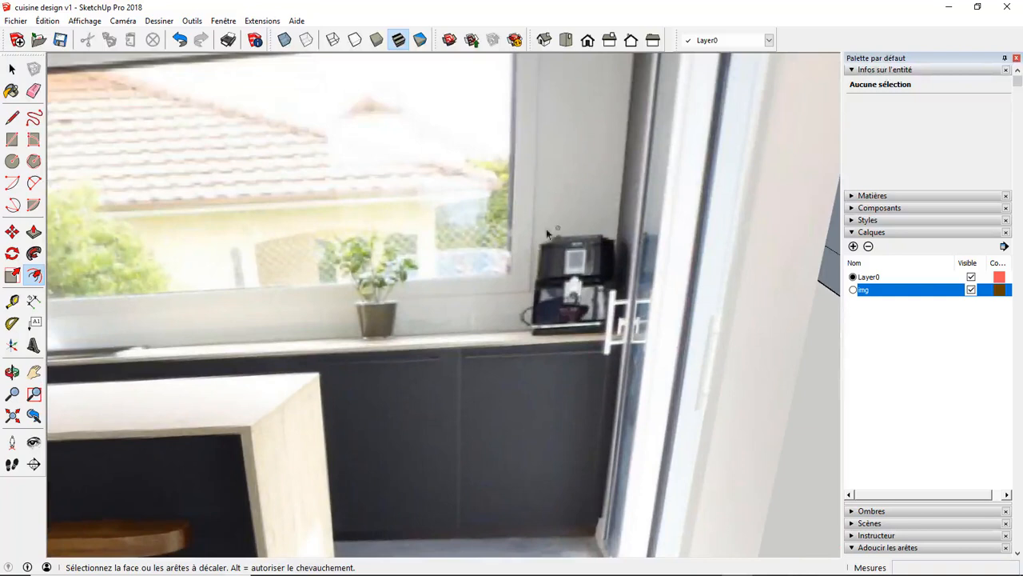
{"action": "scroll", "coordinate": [548, 232], "scroll_direction": "down", "scroll_amount": 10}
{"action": "left_click", "coordinate": [729, 258]}
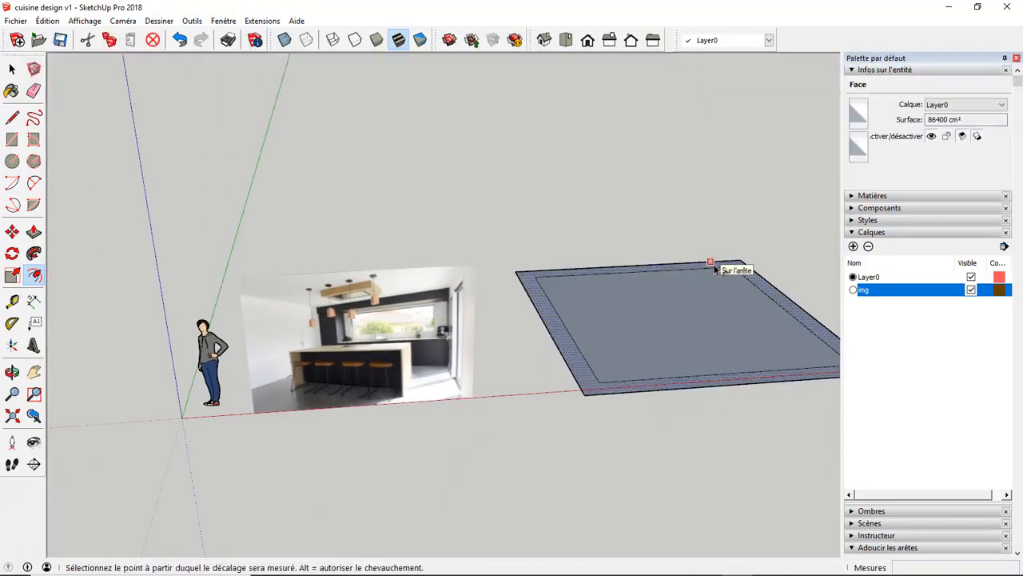
{"action": "scroll", "coordinate": [714, 270], "scroll_direction": "up", "scroll_amount": 5}
{"action": "scroll", "coordinate": [714, 270], "scroll_direction": "down", "scroll_amount": 5}
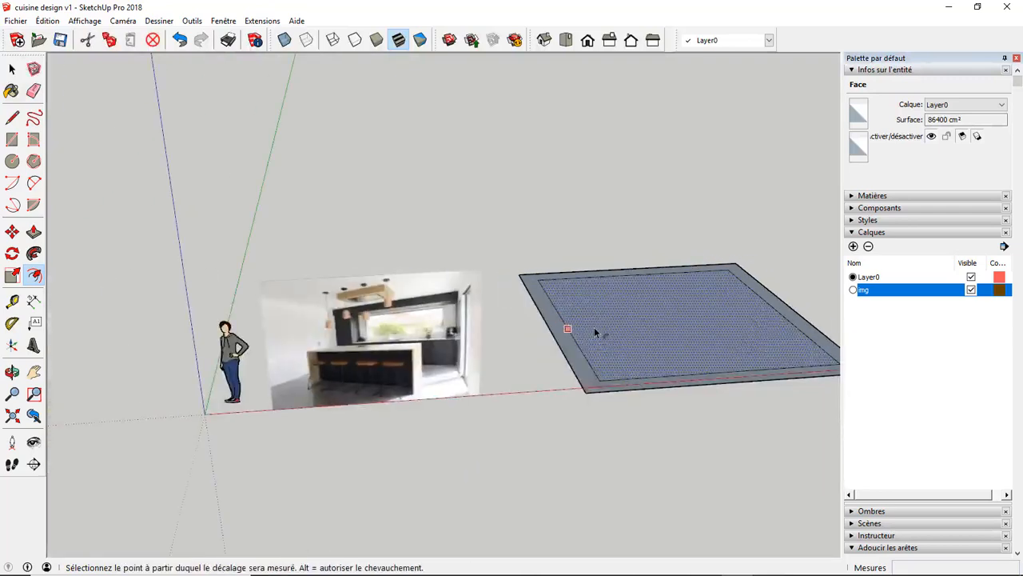
{"action": "key", "text": "Escape"}
Examine the tall dark cabinet, the window and the island in the kitchen reference photo
{"action": "scroll", "coordinate": [394, 342], "scroll_direction": "up", "scroll_amount": 3}
{"action": "scroll", "coordinate": [394, 342], "scroll_direction": "down", "scroll_amount": 3}
{"action": "scroll", "coordinate": [394, 342], "scroll_direction": "up", "scroll_amount": 3}
{"action": "scroll", "coordinate": [394, 342], "scroll_direction": "down", "scroll_amount": 2}
{"action": "scroll", "coordinate": [287, 349], "scroll_direction": "up", "scroll_amount": 6}
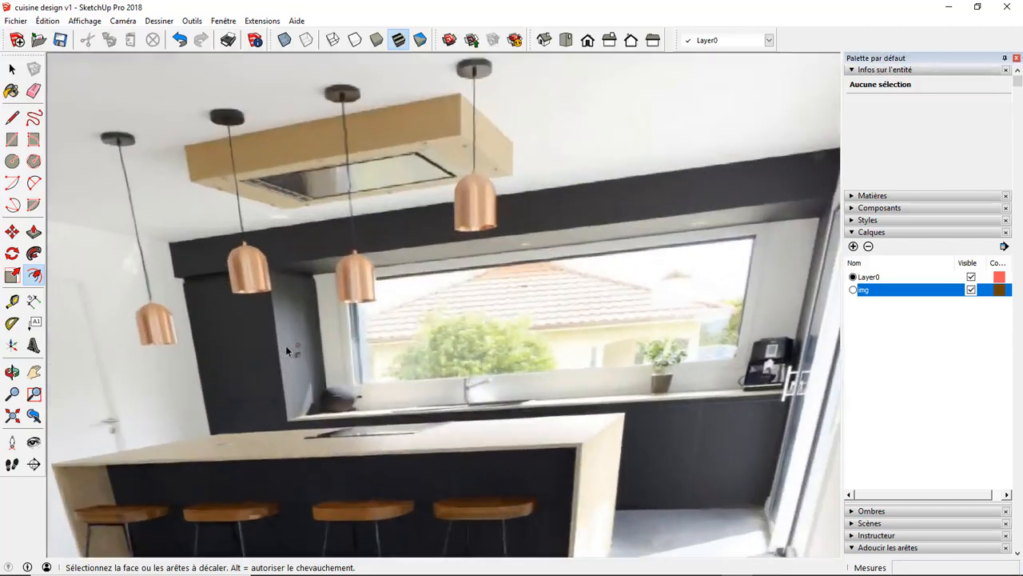
{"action": "scroll", "coordinate": [287, 350], "scroll_direction": "down", "scroll_amount": 4}
{"action": "scroll", "coordinate": [384, 334], "scroll_direction": "up", "scroll_amount": 3}
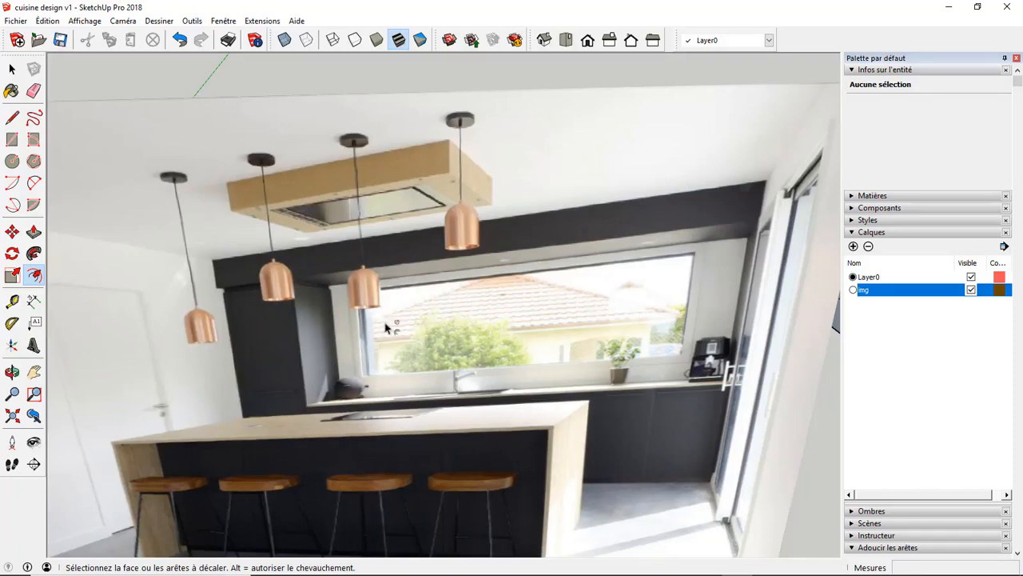
{"action": "scroll", "coordinate": [295, 345], "scroll_direction": "down", "scroll_amount": 5}
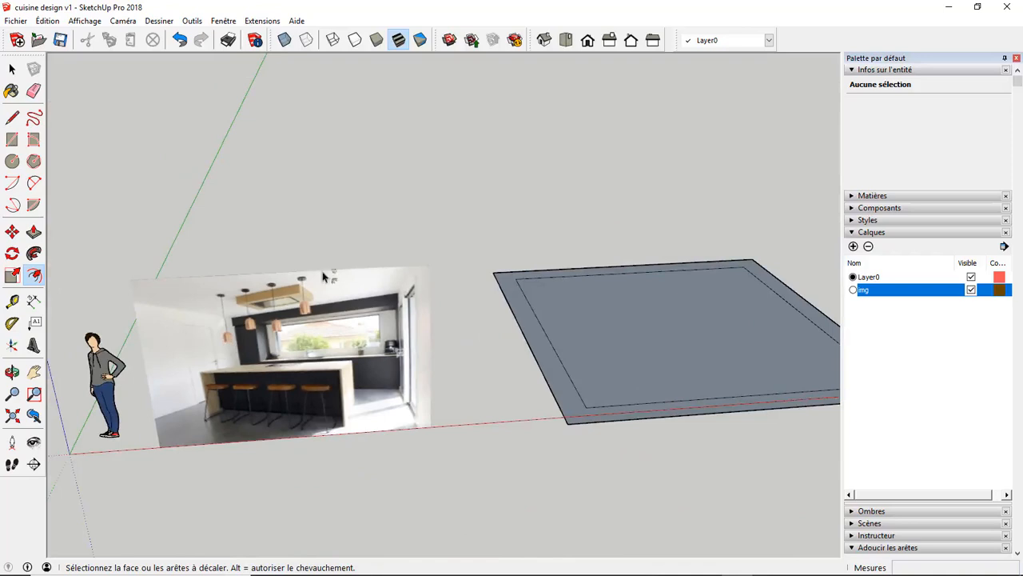
In top view, place a guide line 100 cm inside the inner floor outline's left edge
{"action": "left_click", "coordinate": [566, 40]}
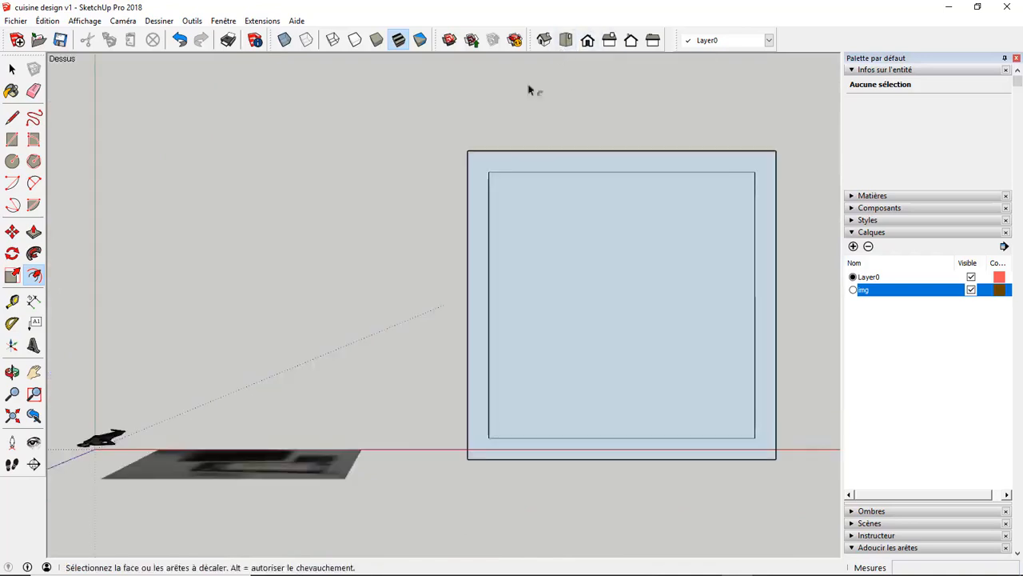
{"action": "left_click", "coordinate": [12, 302]}
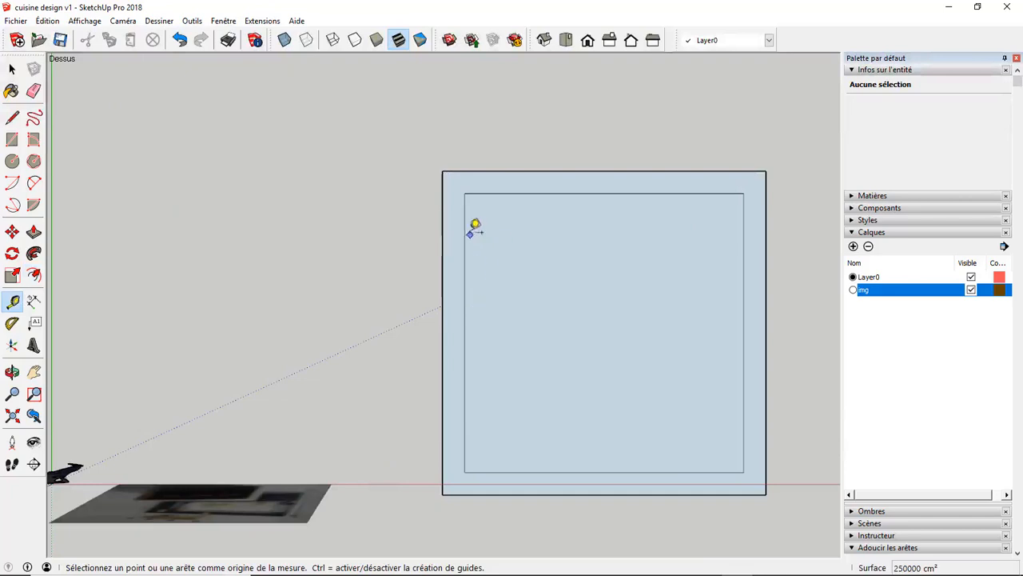
{"action": "left_click", "coordinate": [466, 235]}
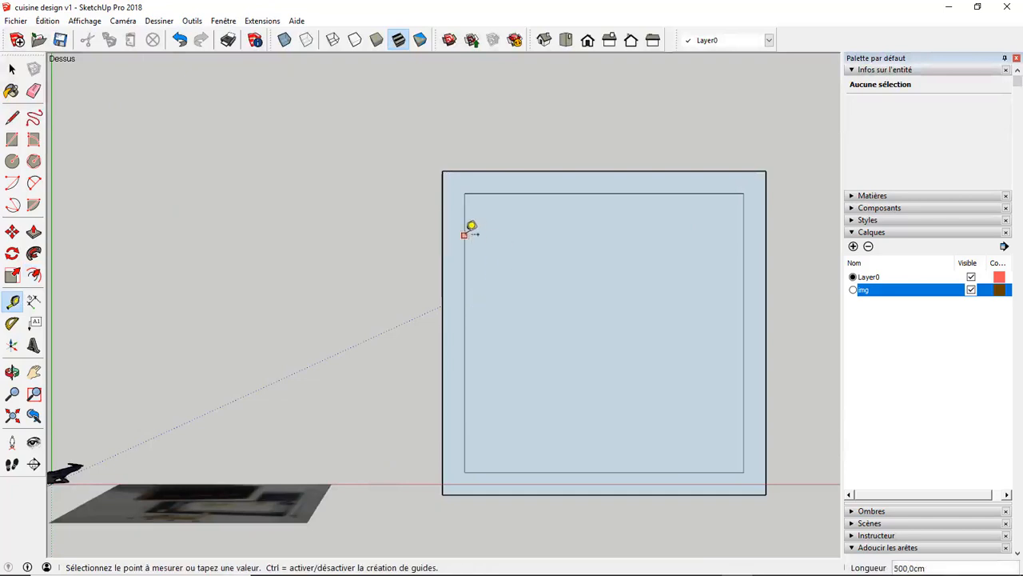
{"action": "left_click", "coordinate": [514, 225]}
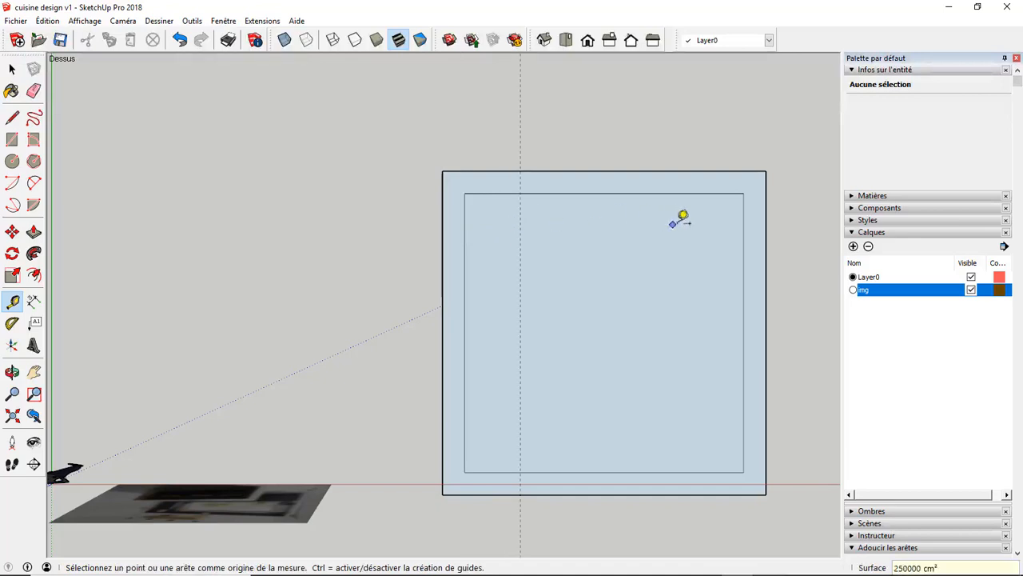
Place a guide line 40 cm inside the inner floor outline's right edge
{"action": "left_click", "coordinate": [744, 216]}
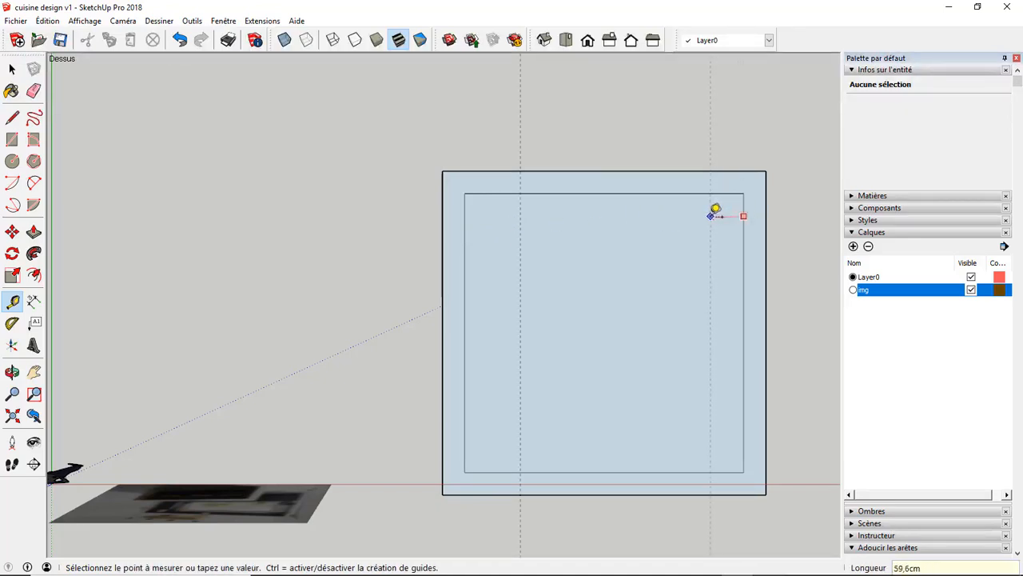
{"action": "type", "text": "40"}
{"action": "key", "text": "Return"}
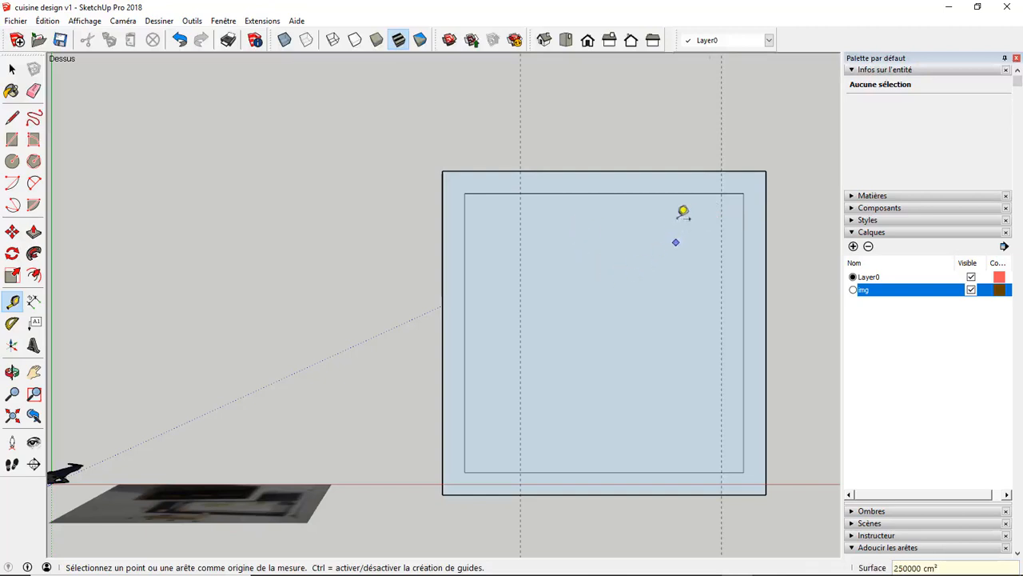
Dimension the gap between the right guide and the inner outline's upper-right corner, and erase the dimension after checking it
{"action": "scroll", "coordinate": [757, 181], "scroll_direction": "up", "scroll_amount": 2}
{"action": "scroll", "coordinate": [757, 181], "scroll_direction": "up", "scroll_amount": 3}
{"action": "left_click", "coordinate": [34, 300]}
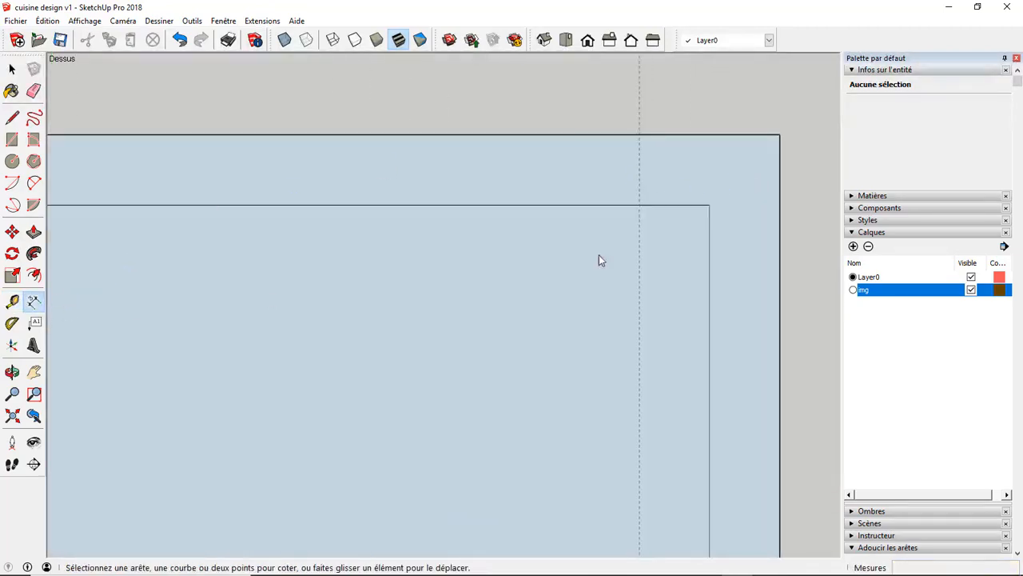
{"action": "left_click", "coordinate": [709, 207]}
{"action": "left_click", "coordinate": [638, 206]}
{"action": "left_click", "coordinate": [644, 172]}
{"action": "left_click", "coordinate": [34, 90]}
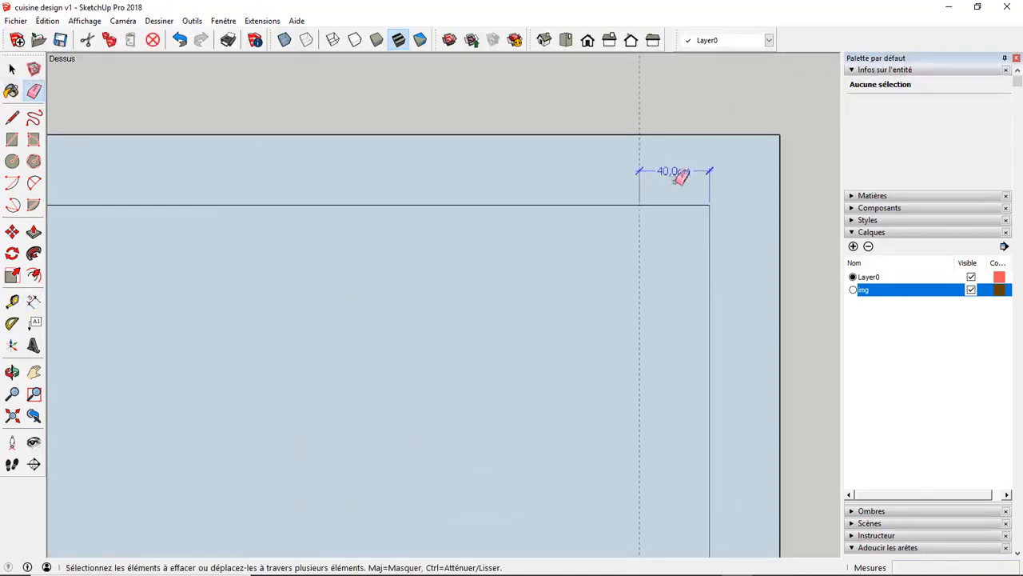
{"action": "left_click", "coordinate": [680, 174]}
{"action": "scroll", "coordinate": [724, 172], "scroll_direction": "down", "scroll_amount": 4}
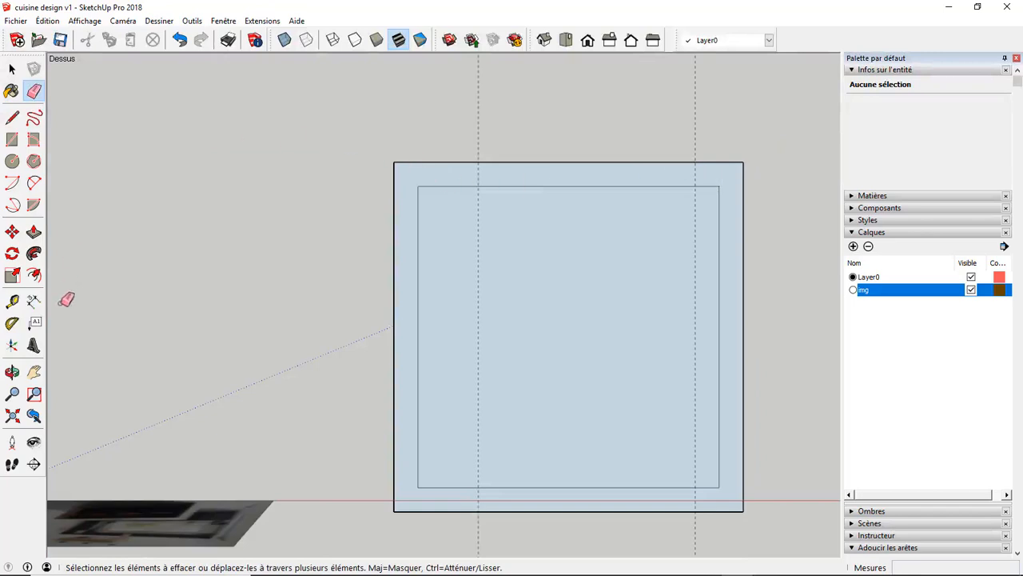
Dimension the gap between the inner outline's upper-left corner and the left guide, and erase the dimension after checking it
{"action": "left_click", "coordinate": [34, 301]}
{"action": "left_click", "coordinate": [417, 187]}
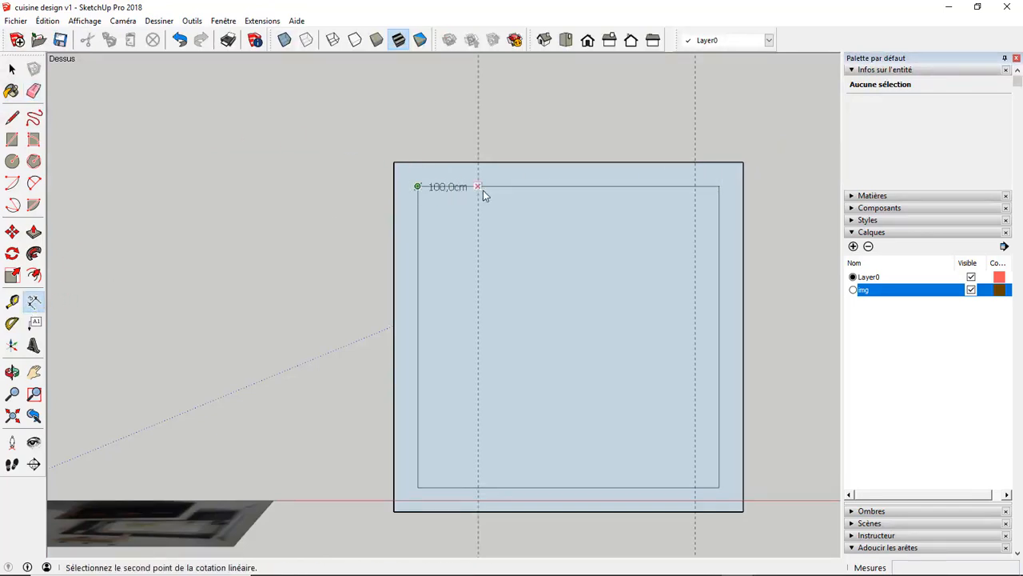
{"action": "key", "text": "Escape"}
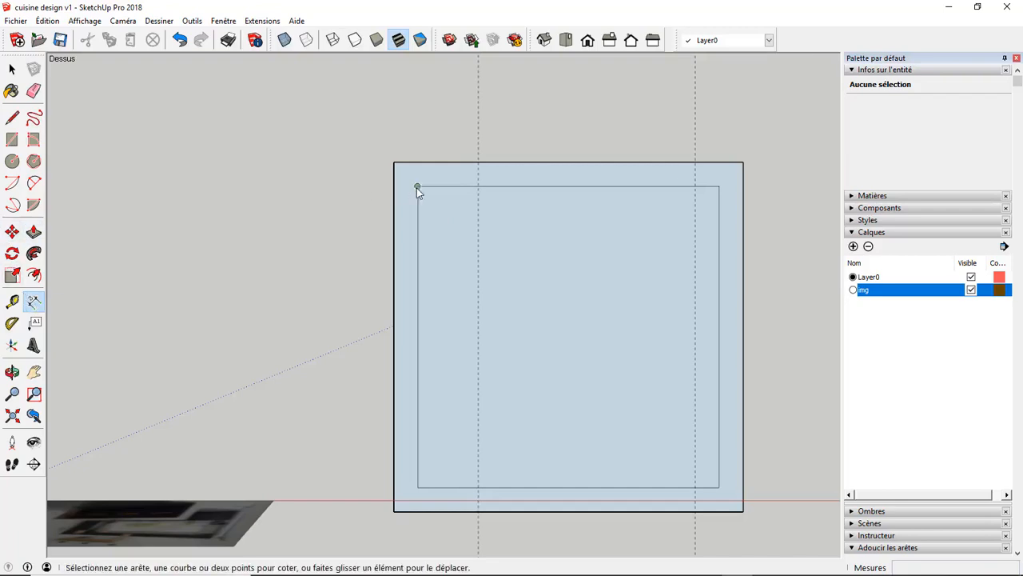
{"action": "left_click", "coordinate": [417, 187]}
{"action": "left_click", "coordinate": [478, 187]}
{"action": "left_click", "coordinate": [453, 225]}
{"action": "key", "text": "e"}
{"action": "left_click", "coordinate": [445, 224]}
Draw a rectangle across the back wall strip between the two guides, from the outer outline to the inner one
{"action": "scroll", "coordinate": [507, 199], "scroll_direction": "down", "scroll_amount": 4}
{"action": "scroll", "coordinate": [504, 163], "scroll_direction": "up", "scroll_amount": 2}
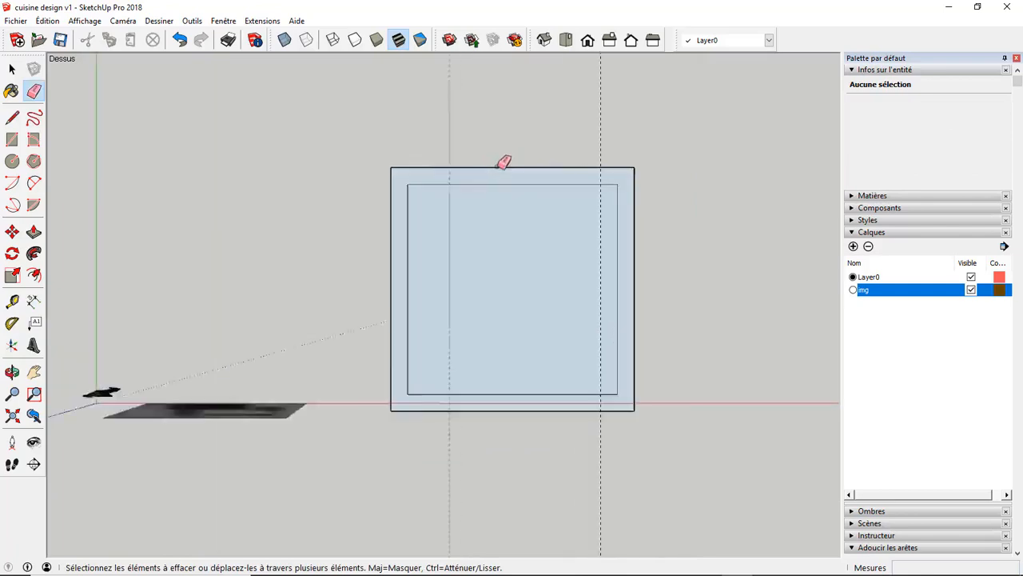
{"action": "left_click", "coordinate": [12, 139]}
{"action": "scroll", "coordinate": [478, 180], "scroll_direction": "up", "scroll_amount": 2}
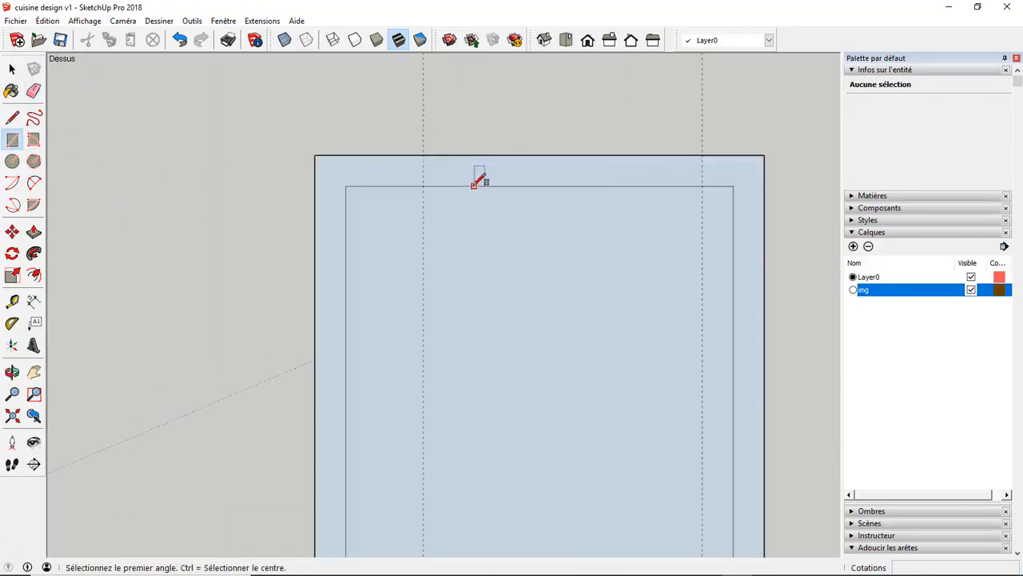
{"action": "left_click", "coordinate": [423, 155]}
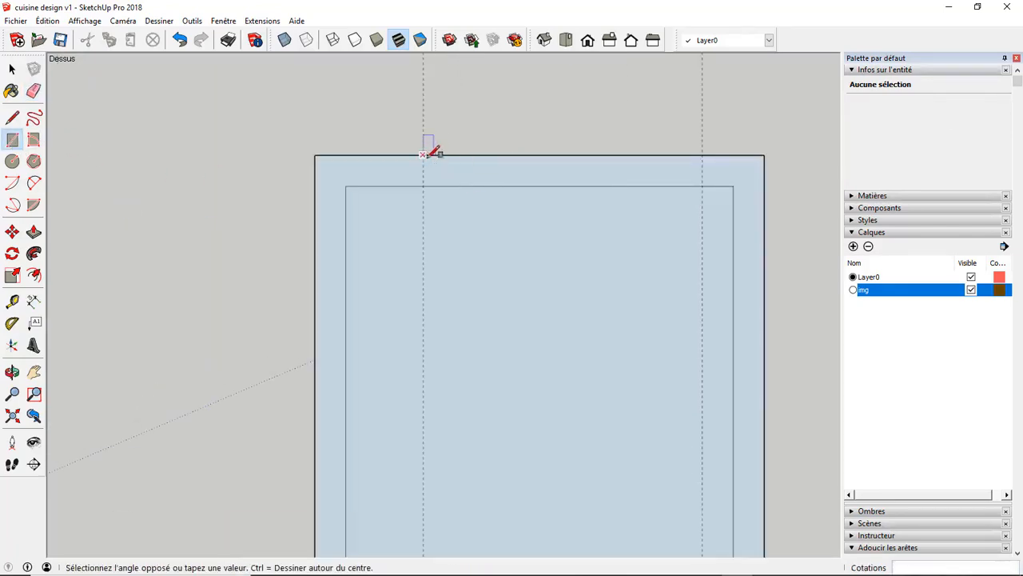
{"action": "left_click", "coordinate": [702, 187]}
{"action": "scroll", "coordinate": [524, 153], "scroll_direction": "down", "scroll_amount": 2}
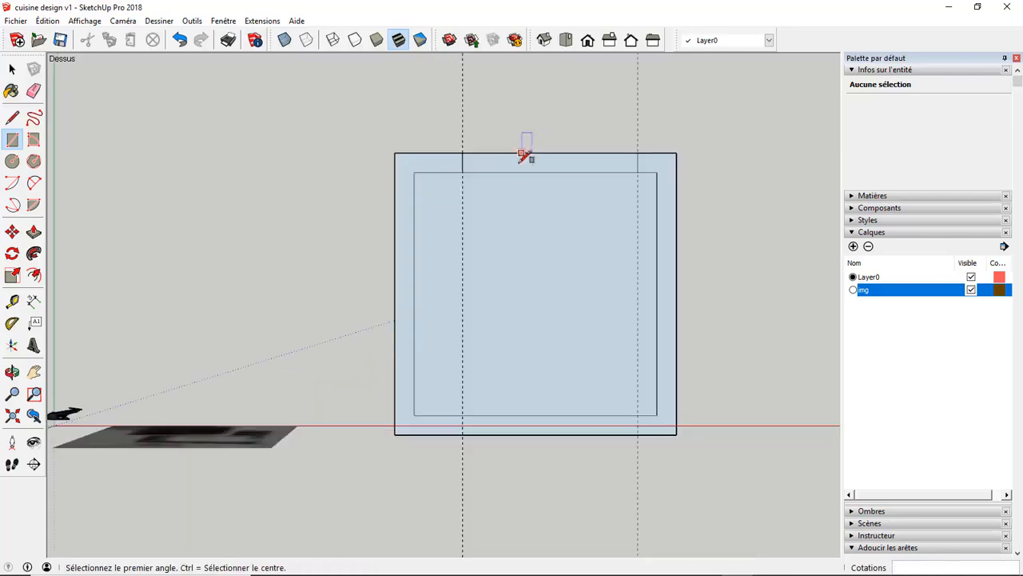
Erase both vertical guide lines crossing the floor
{"action": "left_click", "coordinate": [34, 91]}
{"action": "left_click_drag", "start_coordinate": [465, 211], "coordinate": [644, 224]}
{"action": "scroll", "coordinate": [575, 220], "scroll_direction": "down", "scroll_amount": 2}
{"action": "scroll", "coordinate": [442, 316], "scroll_direction": "up", "scroll_amount": 2}
Examine the counter and sliding door in the kitchen photo and the floor's window wall in a 3D view
{"action": "middle_click_drag", "start_coordinate": [442, 304], "coordinate": [555, 128]}
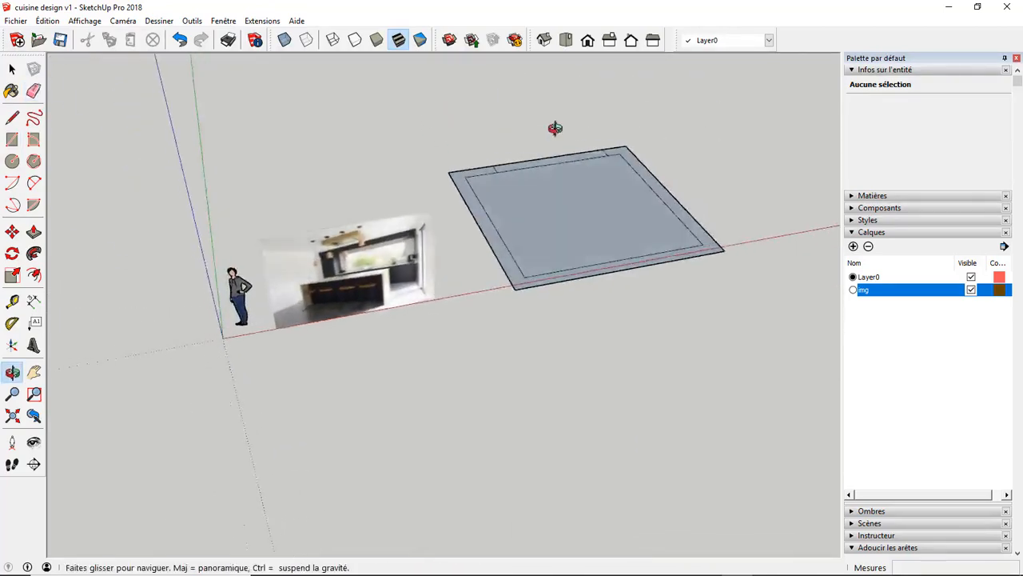
{"action": "scroll", "coordinate": [424, 229], "scroll_direction": "up", "scroll_amount": 8}
{"action": "mouse_move", "coordinate": [427, 269]}
{"action": "middle_mouse_down"}
{"action": "mouse_move", "coordinate": [459, 247]}
{"action": "mouse_move", "coordinate": [429, 225]}
{"action": "middle_mouse_up"}
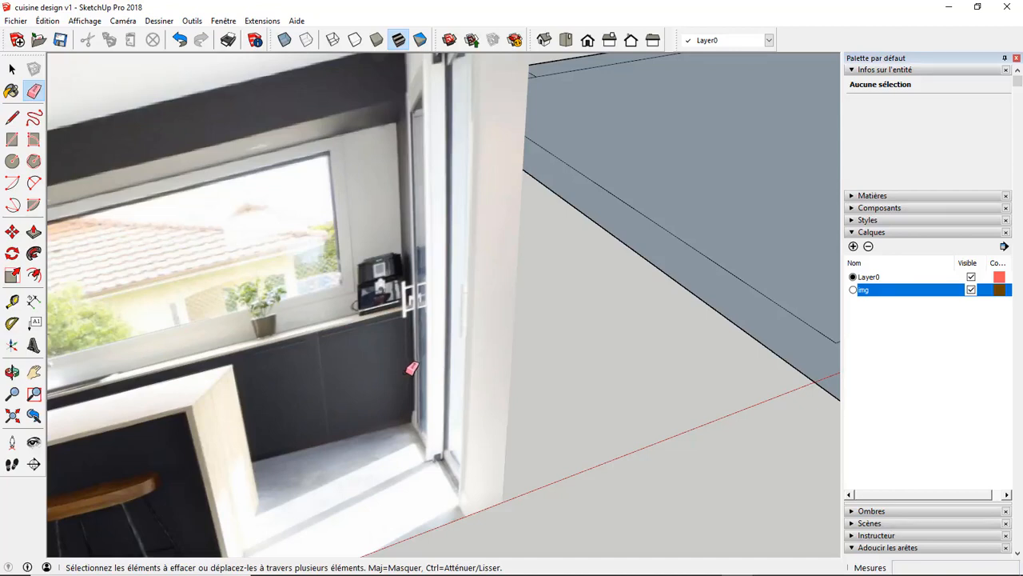
{"action": "scroll", "coordinate": [302, 387], "scroll_direction": "down", "scroll_amount": 4}
{"action": "middle_click_drag", "start_coordinate": [429, 309], "coordinate": [380, 460]}
{"action": "middle_click_drag", "start_coordinate": [557, 295], "coordinate": [587, 357]}
{"action": "scroll", "coordinate": [585, 315], "scroll_direction": "down", "scroll_amount": 2}
{"action": "scroll", "coordinate": [608, 194], "scroll_direction": "up", "scroll_amount": 3}
{"action": "middle_click_drag", "start_coordinate": [574, 242], "coordinate": [656, 289]}
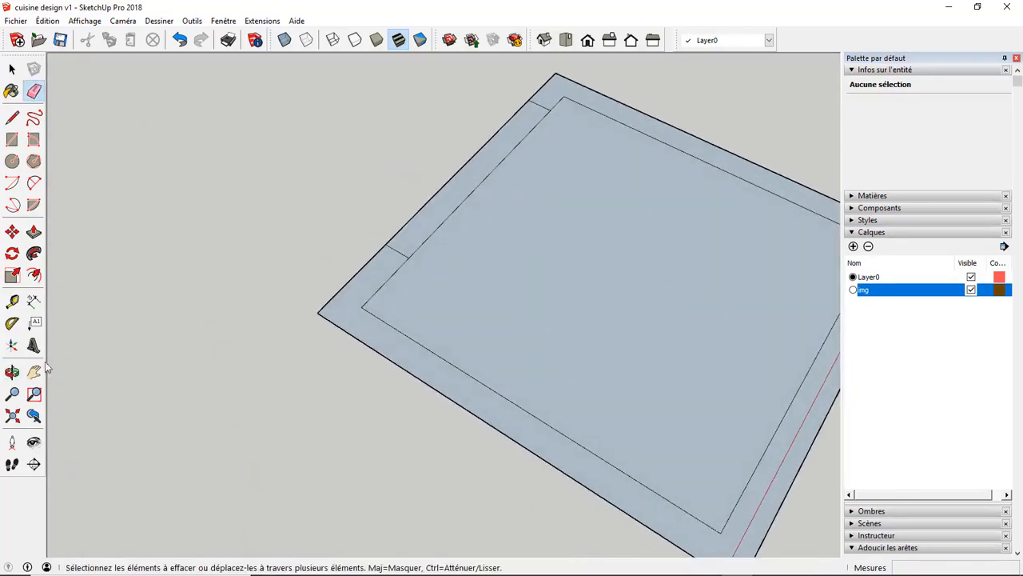
Place a guide line 75 cm inside the inner floor outline, parallel to the wall divided by the window rectangle
{"action": "left_click", "coordinate": [12, 301]}
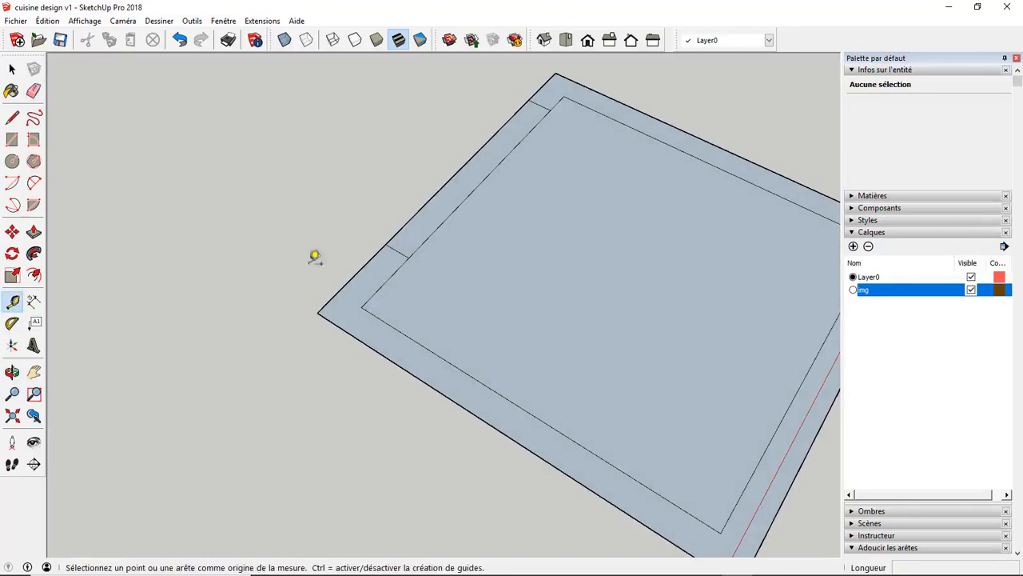
{"action": "left_click", "coordinate": [521, 141]}
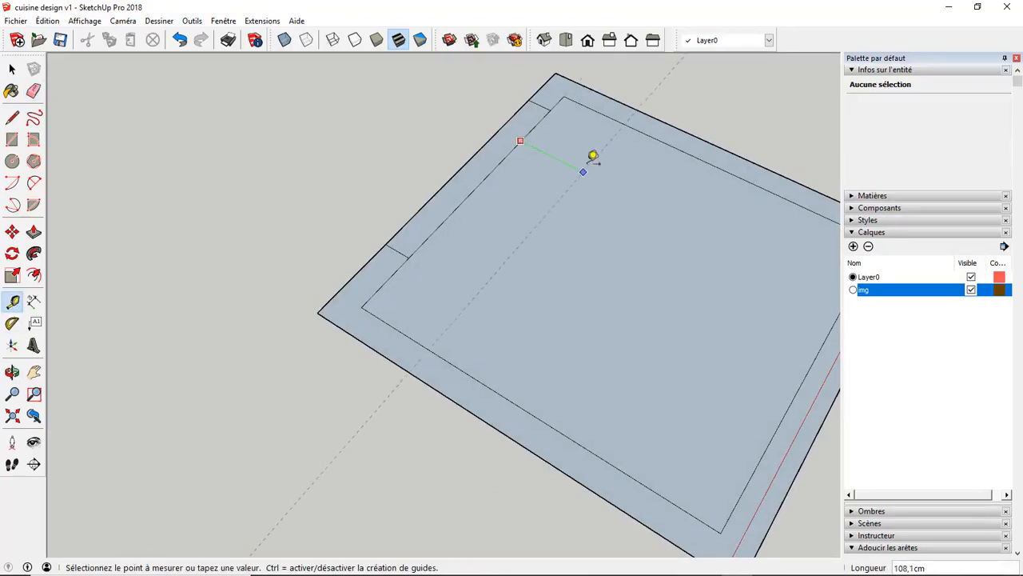
{"action": "key", "text": "Return"}
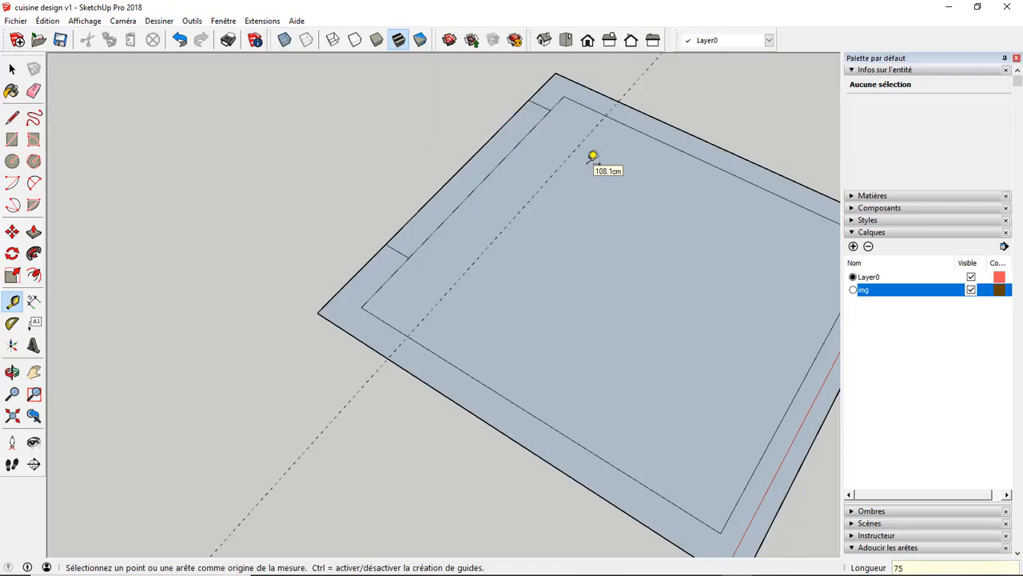
{"action": "scroll", "coordinate": [572, 201], "scroll_direction": "down", "scroll_amount": 1}
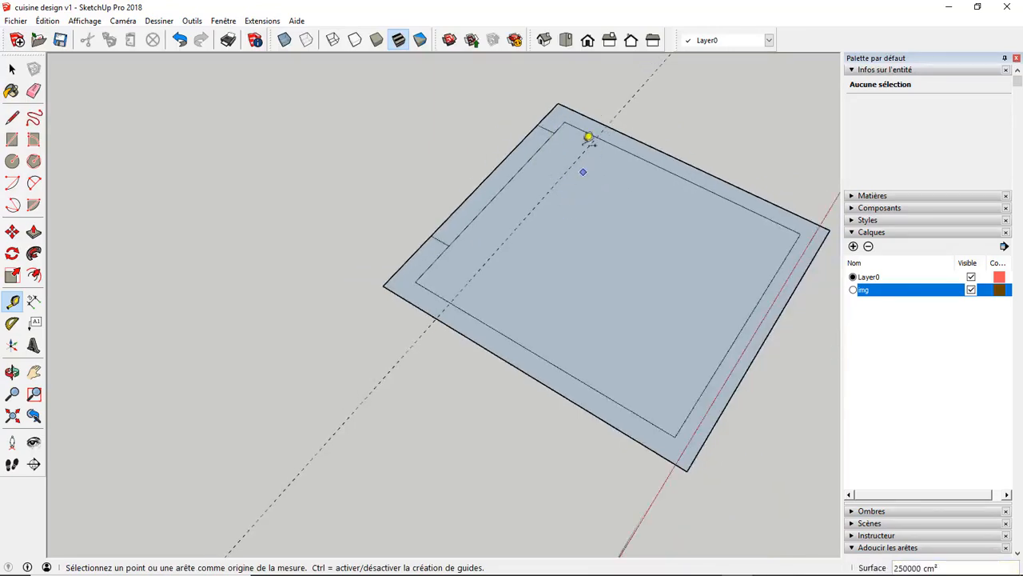
Place a second guide line 200 cm from the existing one, parallel to it and farther from the window wall
{"action": "left_click", "coordinate": [575, 160]}
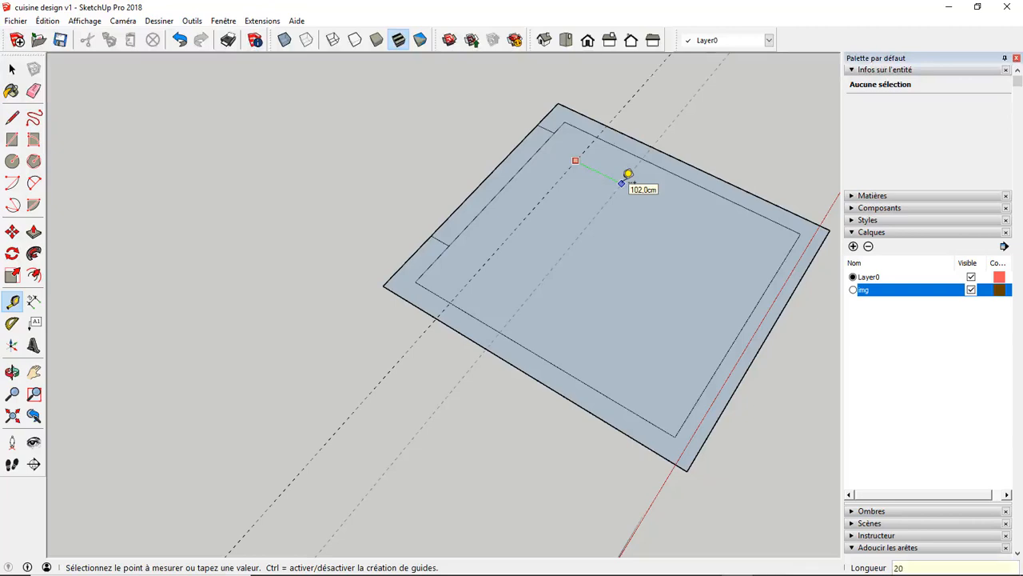
{"action": "key", "text": "Return"}
{"action": "middle_click_drag", "start_coordinate": [642, 176], "coordinate": [569, 344]}
{"action": "middle_click_drag", "start_coordinate": [608, 315], "coordinate": [628, 167]}
{"action": "scroll", "coordinate": [560, 192], "scroll_direction": "up", "scroll_amount": 6}
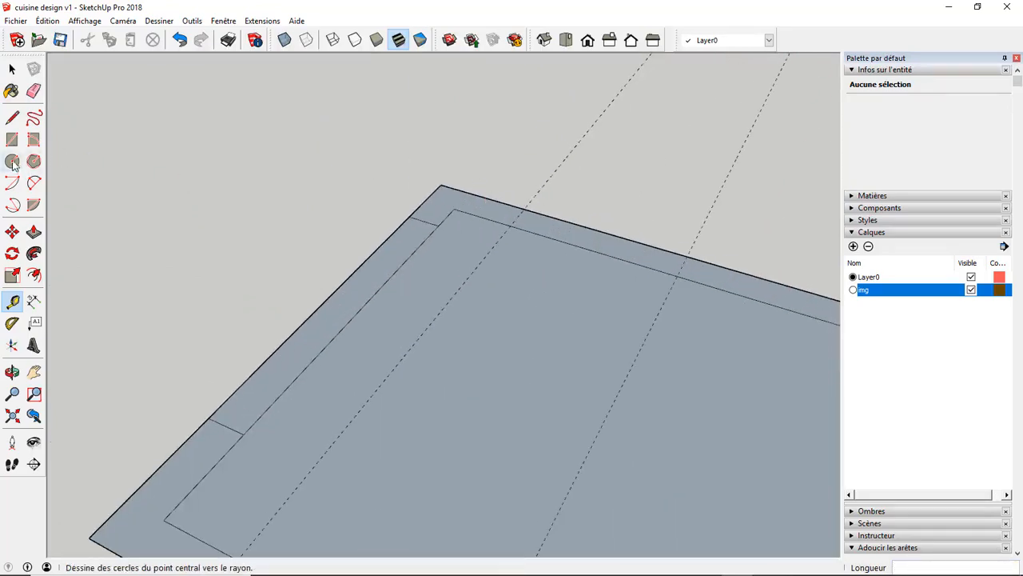
Draw a 200 × 40 cm rectangle across the adjoining wall strip between the two guides, from the outer outline to the inner one
{"action": "left_click", "coordinate": [20, 140]}
{"action": "left_click", "coordinate": [523, 209]}
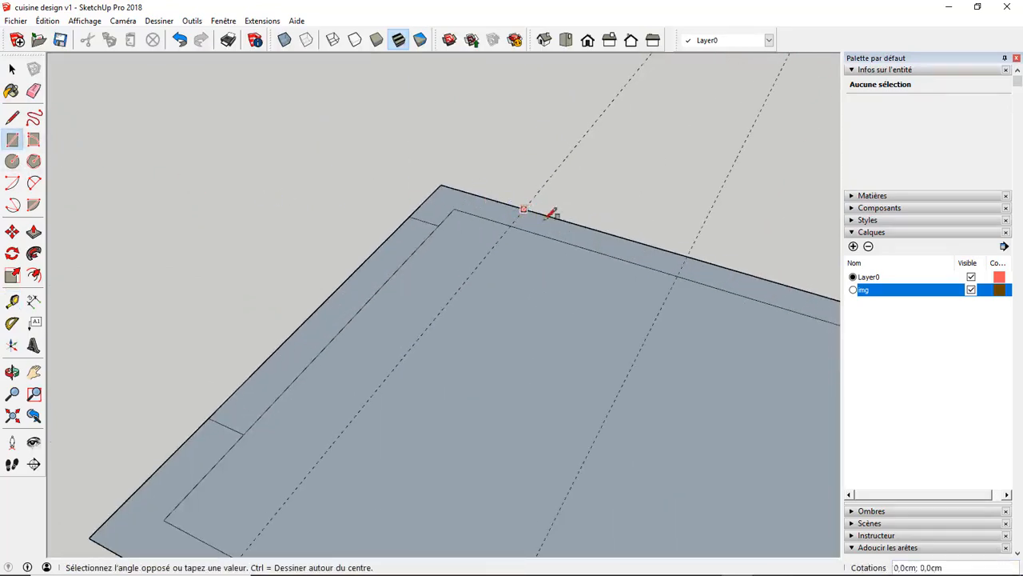
{"action": "middle_click_drag", "start_coordinate": [657, 256], "coordinate": [656, 213]}
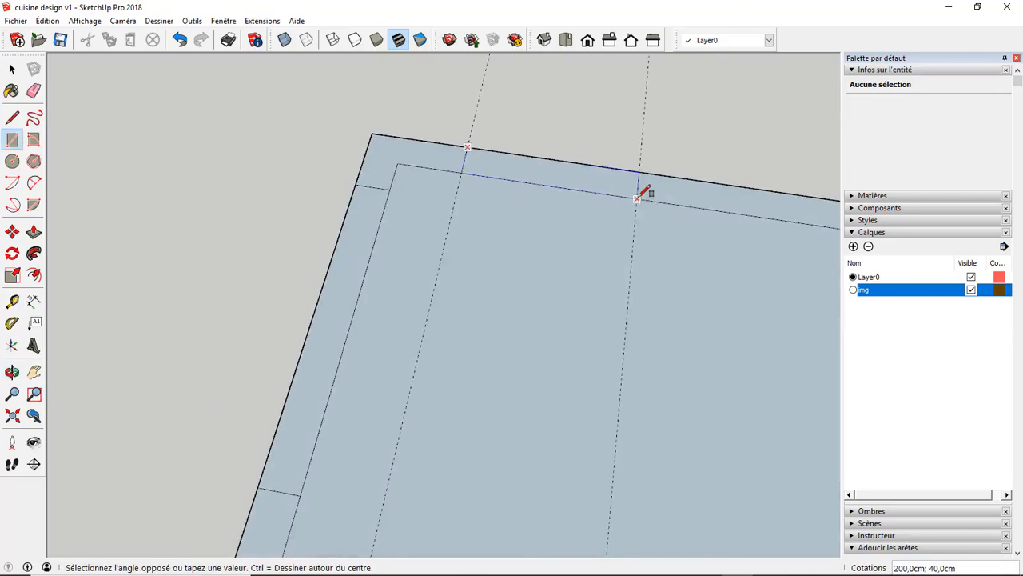
{"action": "left_click", "coordinate": [637, 199]}
{"action": "scroll", "coordinate": [488, 318], "scroll_direction": "down", "scroll_amount": 2}
{"action": "middle_click_drag", "start_coordinate": [505, 319], "coordinate": [395, 320]}
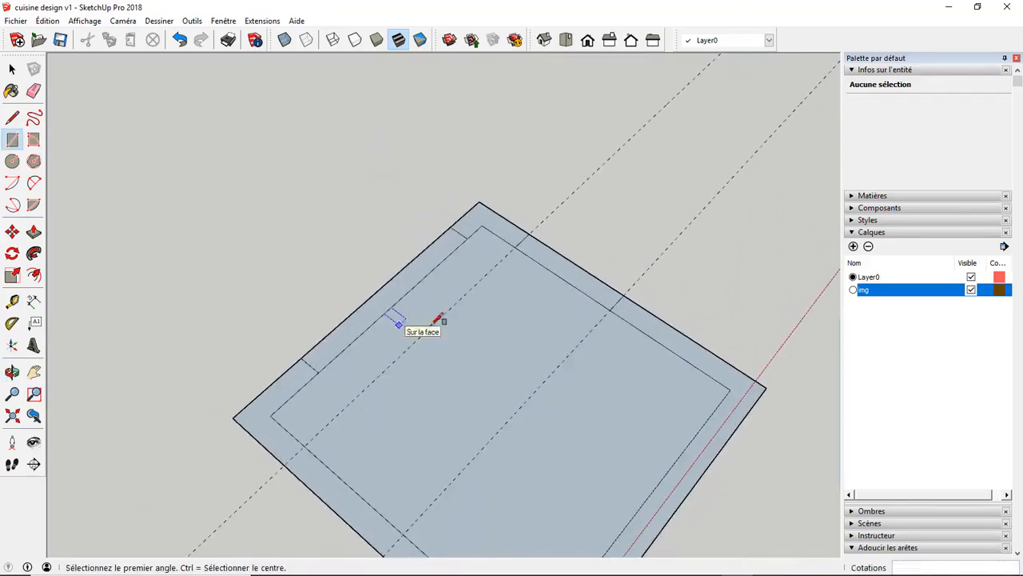
Erase the two parallel guide lines crossing the floor beside the window wall
{"action": "left_click", "coordinate": [33, 90]}
{"action": "left_click_drag", "start_coordinate": [426, 333], "coordinate": [568, 420]}
{"action": "mouse_move", "coordinate": [568, 420]}
{"action": "middle_mouse_down"}
{"action": "mouse_move", "coordinate": [521, 375]}
{"action": "mouse_move", "coordinate": [360, 267]}
{"action": "middle_mouse_up"}
{"action": "scroll", "coordinate": [507, 280], "scroll_direction": "down", "scroll_amount": 2}
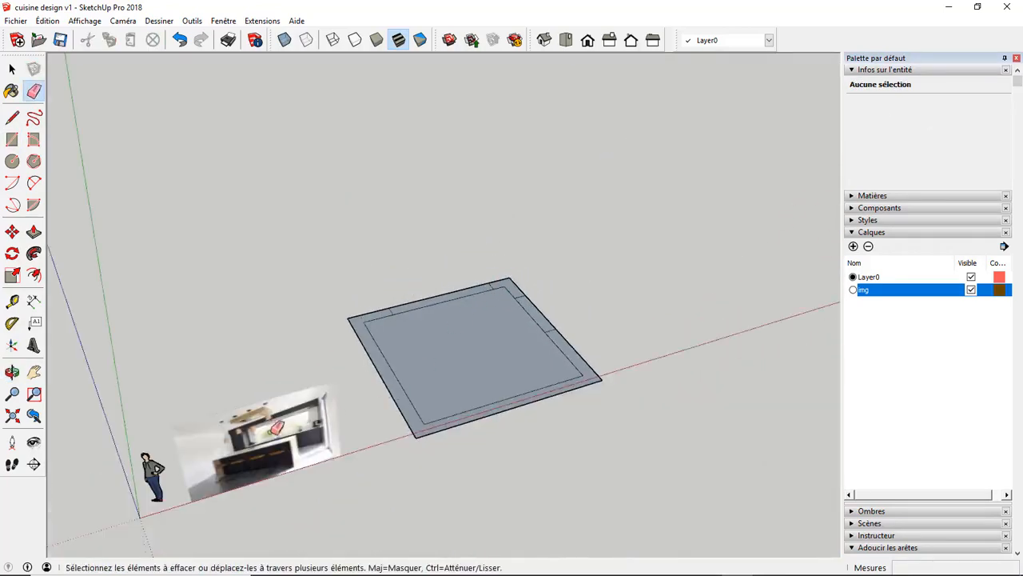
Examine the sliding door, the tall dark cabinet and the white door in the kitchen photo to locate the remaining opening
{"action": "scroll", "coordinate": [276, 429], "scroll_direction": "up", "scroll_amount": 3}
{"action": "mouse_move", "coordinate": [280, 430]}
{"action": "middle_mouse_down"}
{"action": "mouse_move", "coordinate": [294, 386]}
{"action": "mouse_move", "coordinate": [356, 360]}
{"action": "middle_mouse_up"}
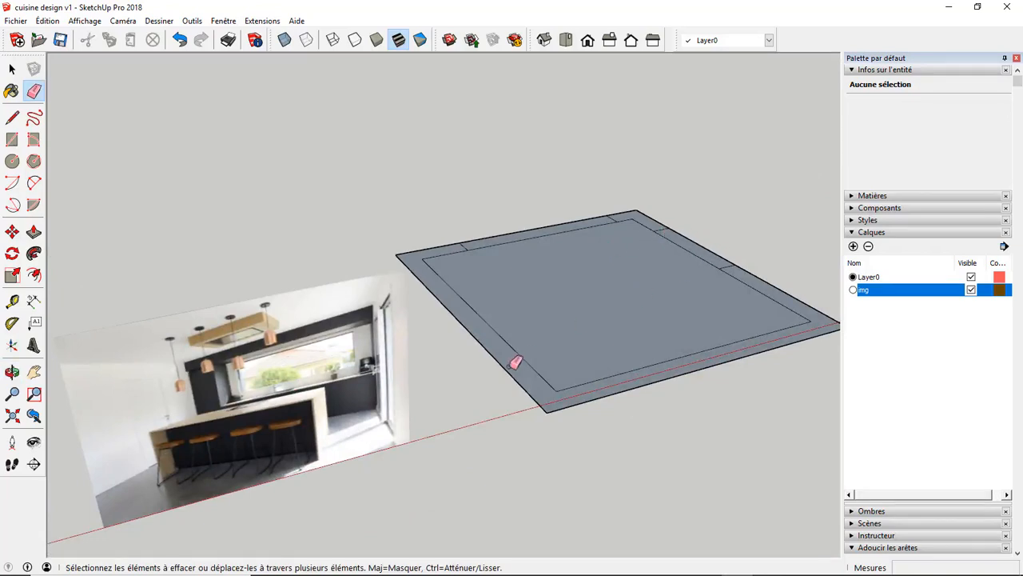
{"action": "scroll", "coordinate": [391, 360], "scroll_direction": "up", "scroll_amount": 3}
{"action": "mouse_move", "coordinate": [365, 342]}
{"action": "middle_mouse_down"}
{"action": "mouse_move", "coordinate": [411, 354]}
{"action": "mouse_move", "coordinate": [376, 347]}
{"action": "middle_mouse_up"}
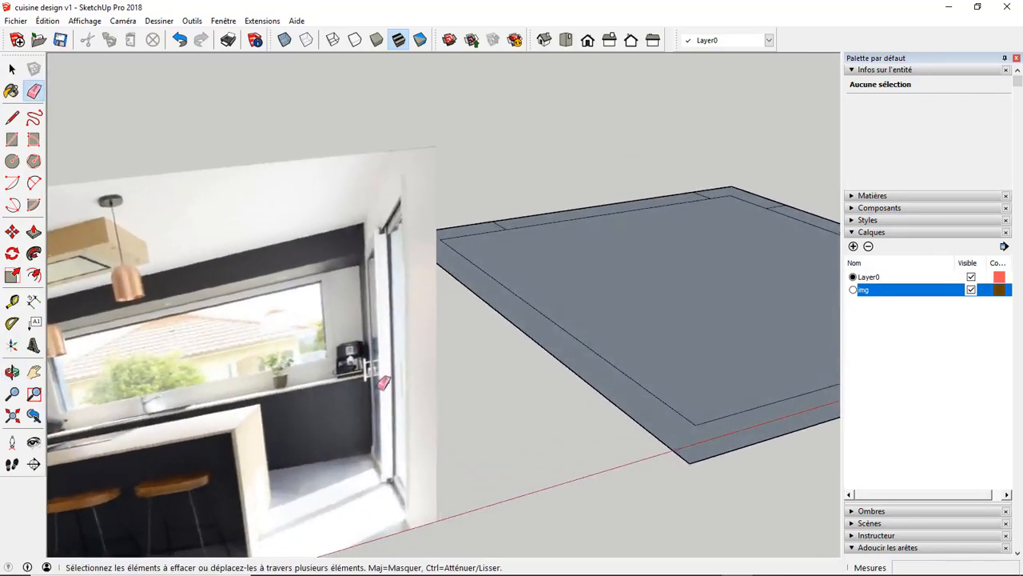
{"action": "scroll", "coordinate": [428, 368], "scroll_direction": "down", "scroll_amount": 2}
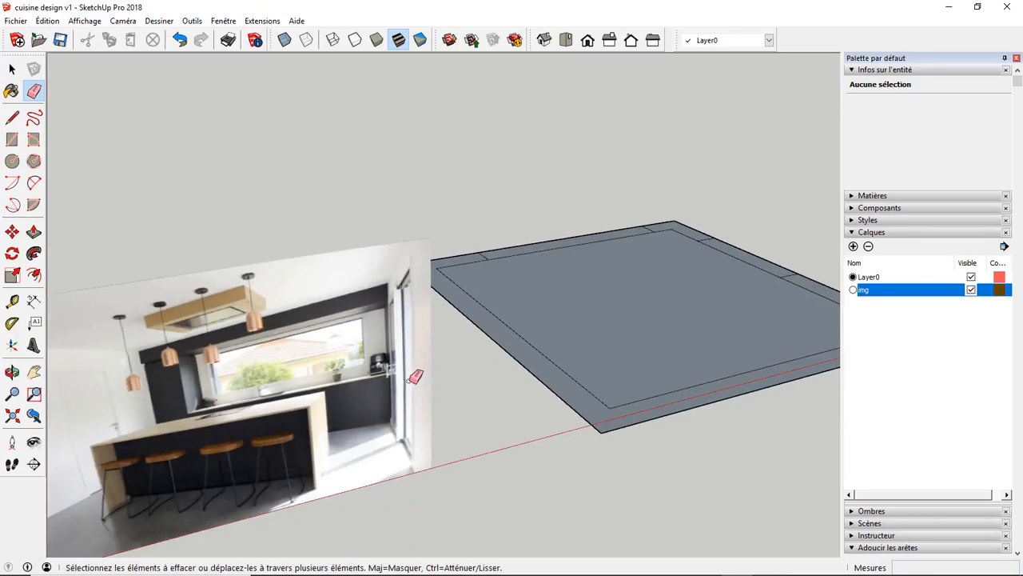
{"action": "scroll", "coordinate": [541, 379], "scroll_direction": "down", "scroll_amount": 2}
{"action": "scroll", "coordinate": [242, 391], "scroll_direction": "up", "scroll_amount": 5}
{"action": "mouse_move", "coordinate": [272, 393]}
{"action": "middle_mouse_down"}
{"action": "mouse_move", "coordinate": [290, 395]}
{"action": "mouse_move", "coordinate": [203, 404]}
{"action": "mouse_move", "coordinate": [209, 398]}
{"action": "middle_mouse_up"}
{"action": "scroll", "coordinate": [245, 358], "scroll_direction": "up", "scroll_amount": 2}
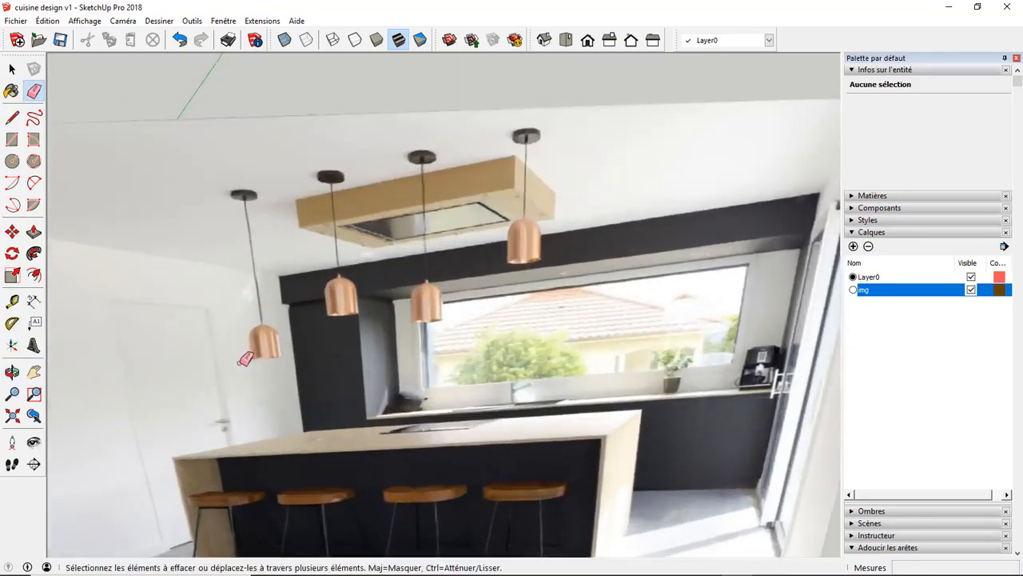
{"action": "scroll", "coordinate": [286, 388], "scroll_direction": "up", "scroll_amount": 2}
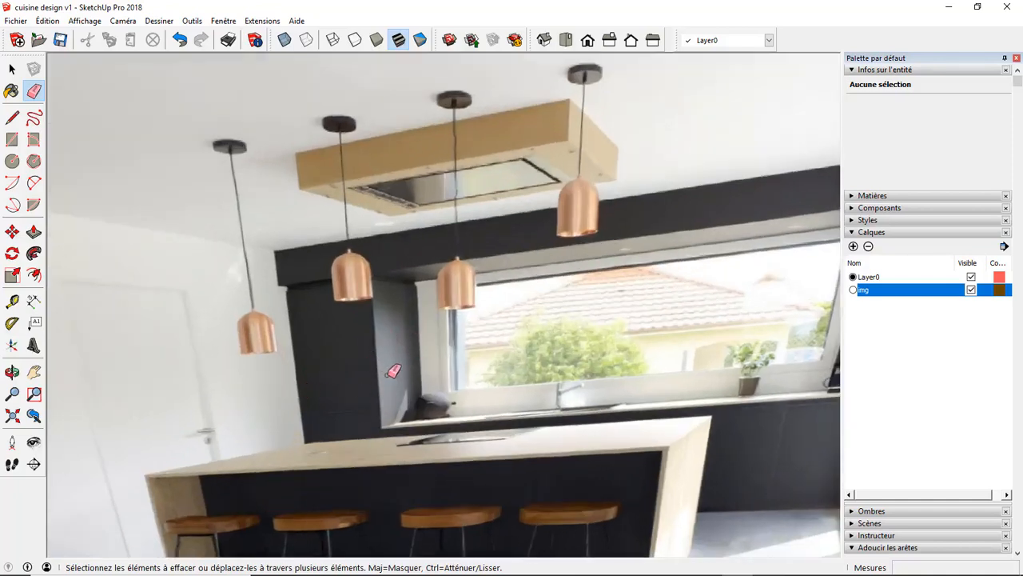
{"action": "scroll", "coordinate": [380, 374], "scroll_direction": "down", "scroll_amount": 3}
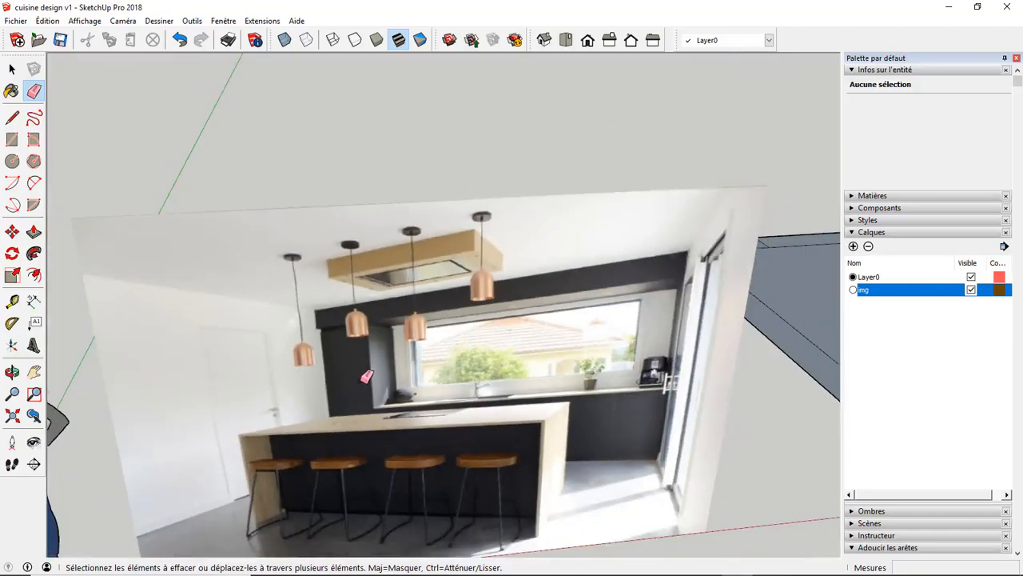
{"action": "scroll", "coordinate": [366, 376], "scroll_direction": "down", "scroll_amount": 5}
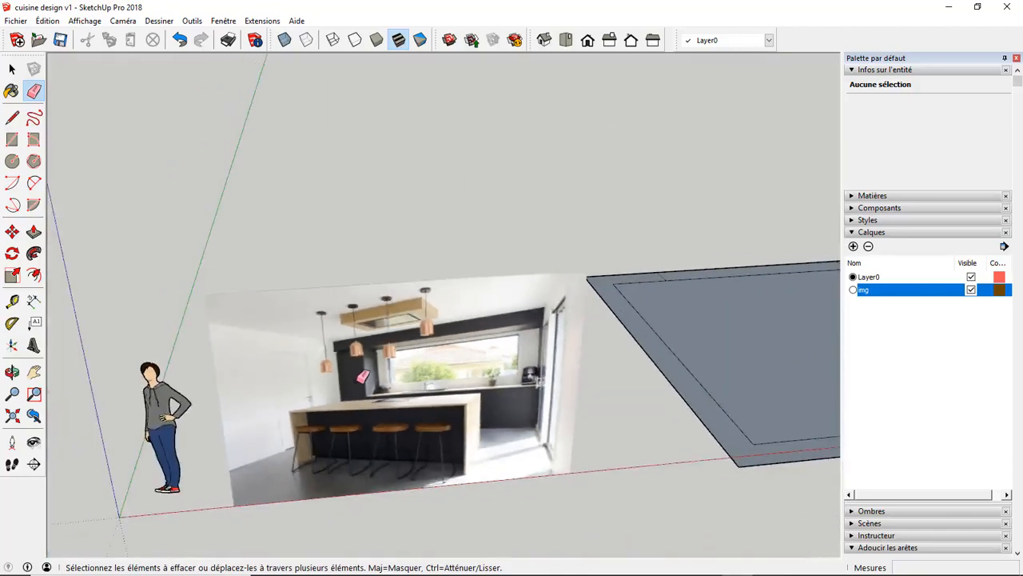
{"action": "middle_click_drag", "start_coordinate": [548, 389], "coordinate": [416, 383]}
{"action": "scroll", "coordinate": [413, 346], "scroll_direction": "up", "scroll_amount": 6}
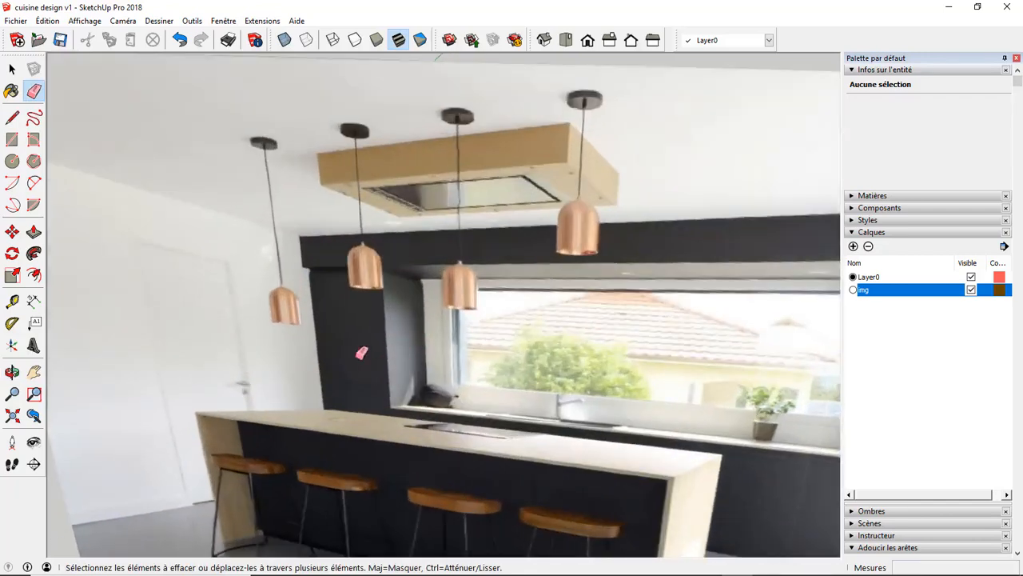
{"action": "scroll", "coordinate": [293, 374], "scroll_direction": "down", "scroll_amount": 3}
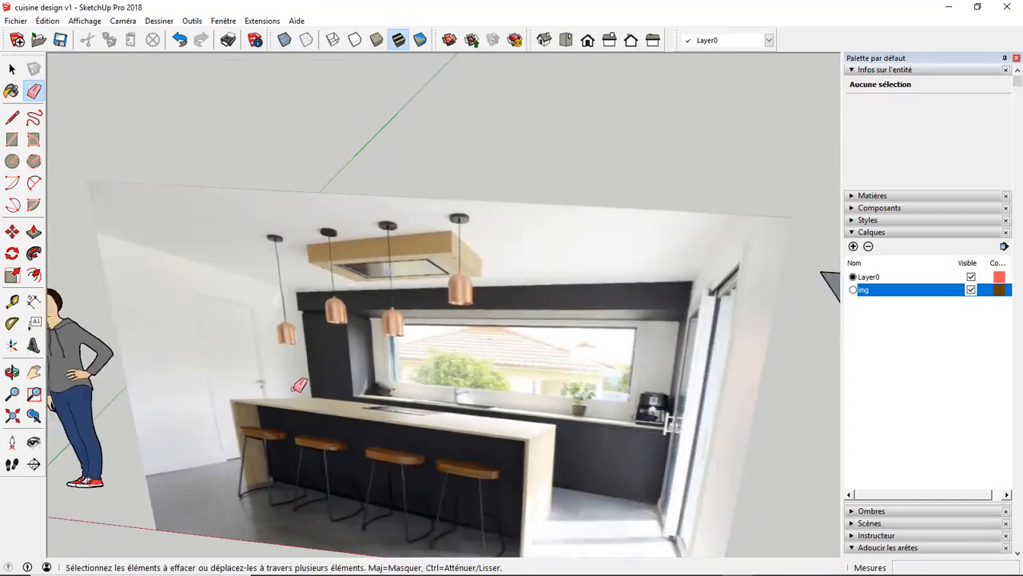
{"action": "scroll", "coordinate": [341, 345], "scroll_direction": "down", "scroll_amount": 5}
{"action": "middle_click_drag", "start_coordinate": [513, 430], "coordinate": [258, 424]}
Place a guide line 160 cm inside the inner floor outline, parallel to the window wall
{"action": "left_click", "coordinate": [12, 301]}
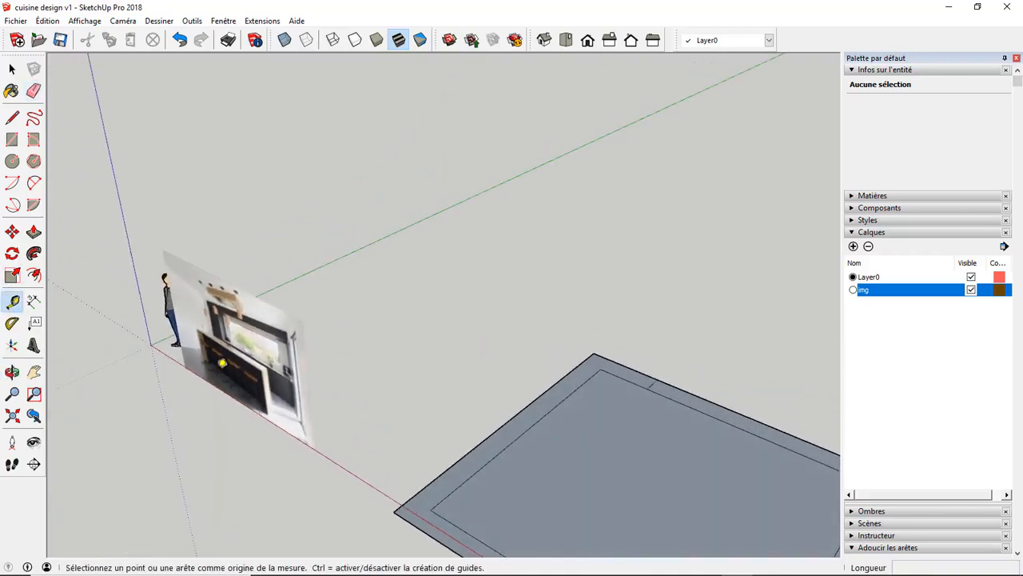
{"action": "scroll", "coordinate": [269, 373], "scroll_direction": "down", "scroll_amount": 2}
{"action": "scroll", "coordinate": [490, 403], "scroll_direction": "up", "scroll_amount": 3}
{"action": "left_click", "coordinate": [556, 371]}
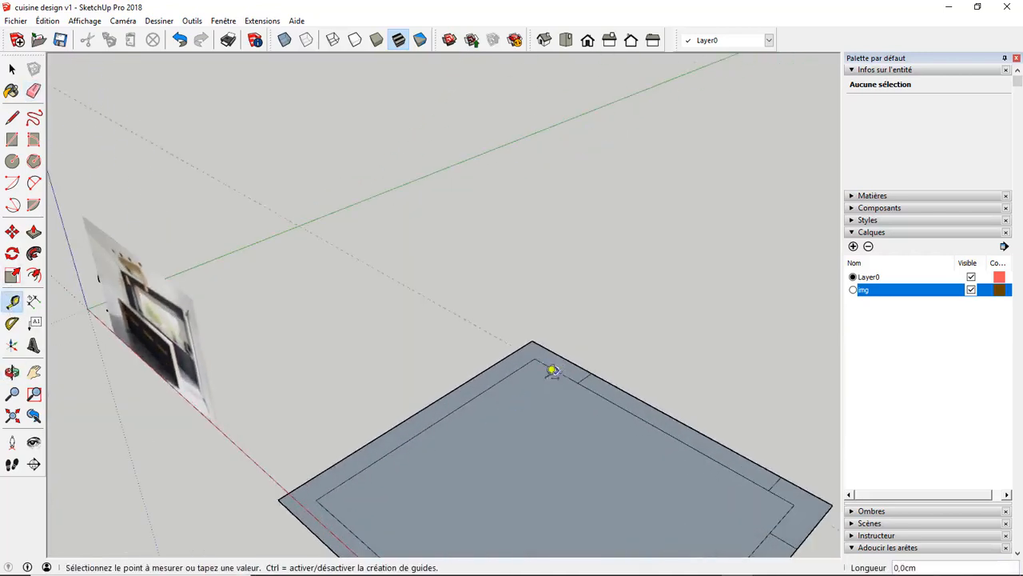
{"action": "left_click", "coordinate": [529, 384]}
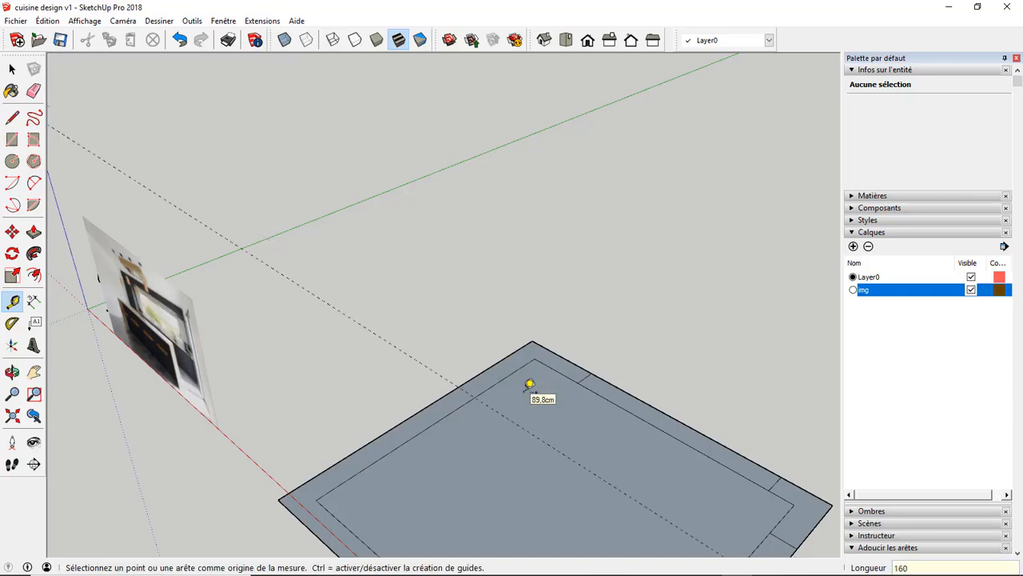
{"action": "middle_click_drag", "start_coordinate": [443, 428], "coordinate": [475, 409]}
Place another guide line 90 cm from the 160 cm guide, on the side away from the window wall
{"action": "left_click", "coordinate": [492, 407]}
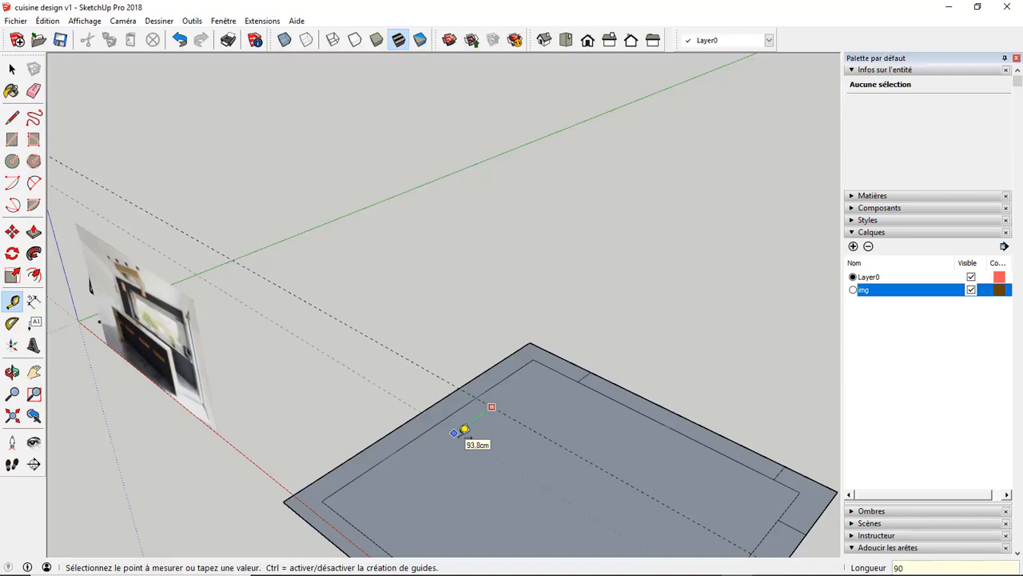
{"action": "left_click", "coordinate": [464, 429]}
{"action": "scroll", "coordinate": [448, 407], "scroll_direction": "down", "scroll_amount": 2}
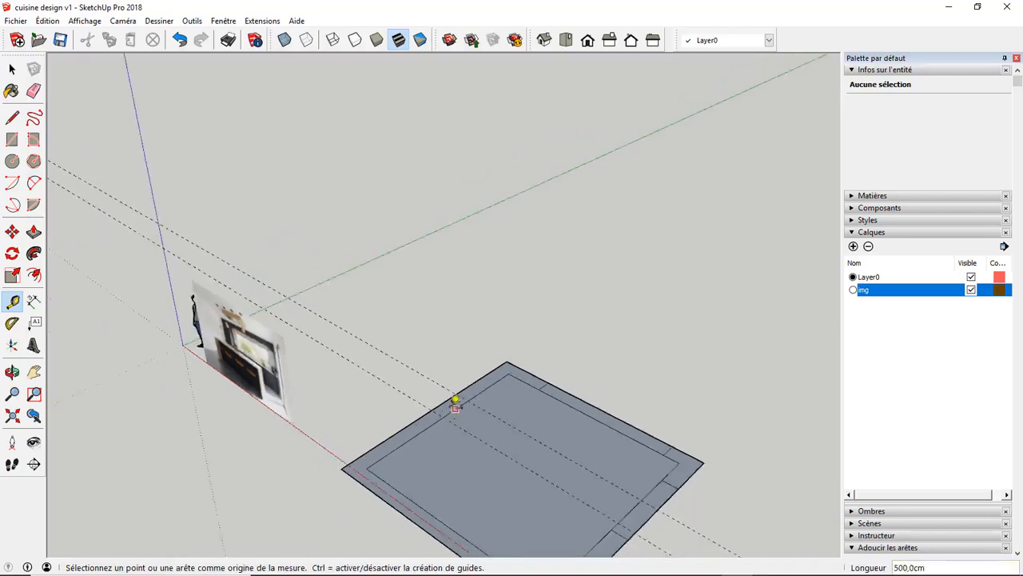
Examine the white door and its position on the side wall in the kitchen photo
{"action": "scroll", "coordinate": [244, 362], "scroll_direction": "up", "scroll_amount": 3}
{"action": "scroll", "coordinate": [243, 361], "scroll_direction": "up", "scroll_amount": 6}
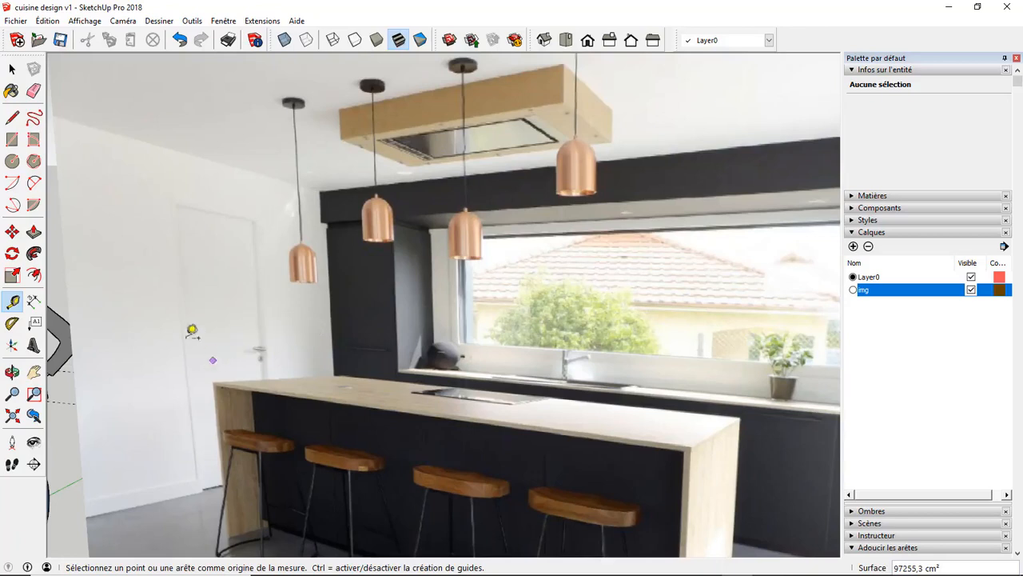
{"action": "scroll", "coordinate": [232, 324], "scroll_direction": "down", "scroll_amount": 8}
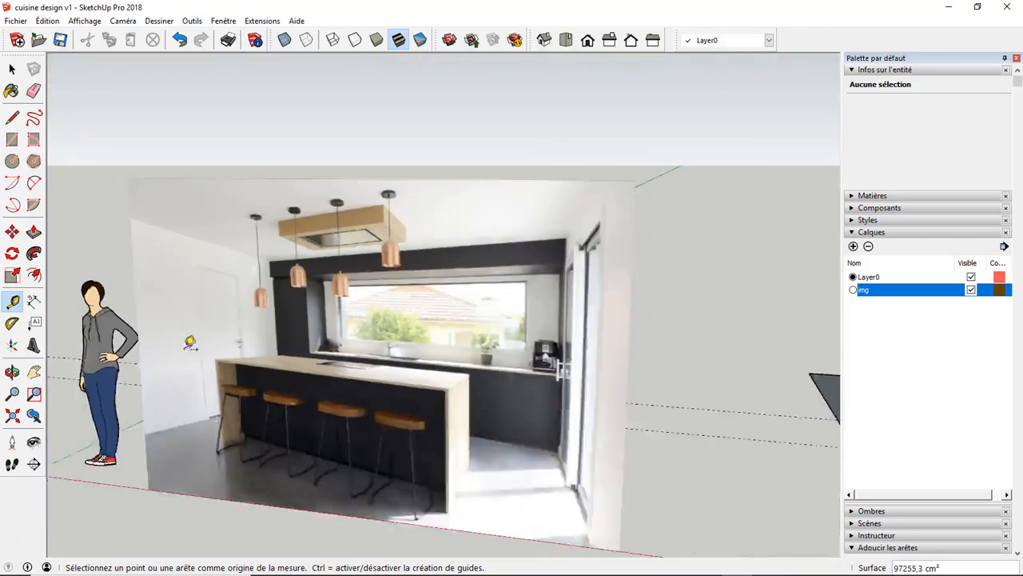
{"action": "scroll", "coordinate": [191, 330], "scroll_direction": "up", "scroll_amount": 5}
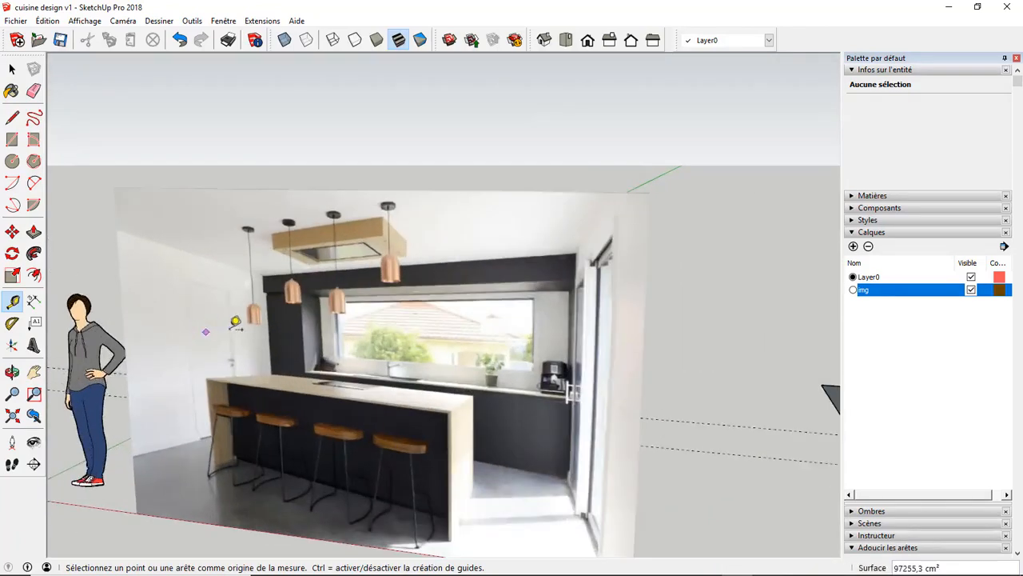
{"action": "scroll", "coordinate": [168, 367], "scroll_direction": "down", "scroll_amount": 3}
{"action": "scroll", "coordinate": [163, 373], "scroll_direction": "down", "scroll_amount": 1}
{"action": "middle_click_drag", "start_coordinate": [559, 456], "coordinate": [450, 468]}
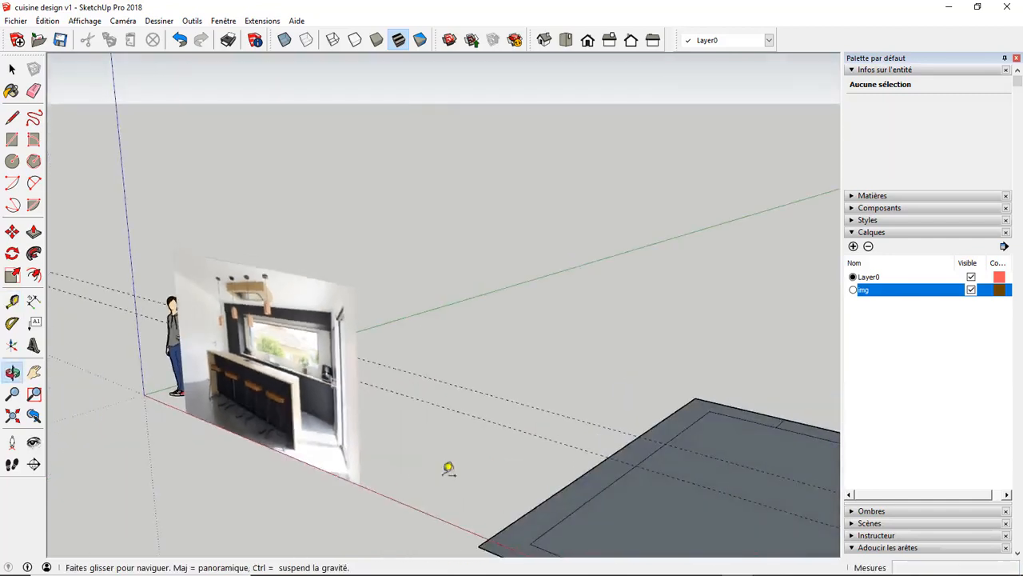
{"action": "scroll", "coordinate": [450, 469], "scroll_direction": "down", "scroll_amount": 2}
{"action": "middle_click_drag", "start_coordinate": [583, 452], "coordinate": [408, 512]}
In top view, draw a 90 × 40 cm door rectangle between the two guides across the wall strip nearest the photo
{"action": "key", "text": "t"}
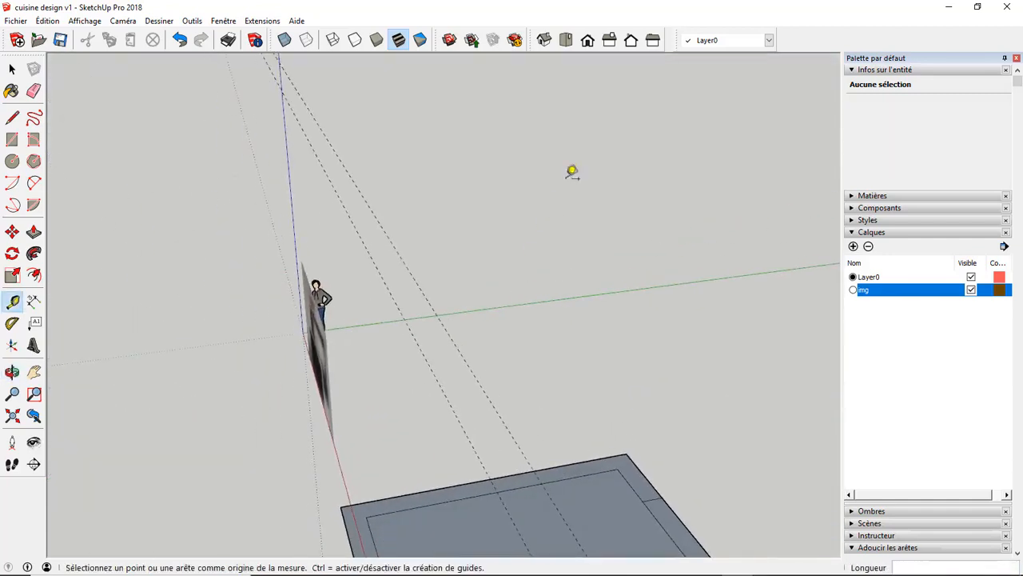
{"action": "left_click", "coordinate": [566, 42]}
{"action": "scroll", "coordinate": [624, 267], "scroll_direction": "up", "scroll_amount": 2}
{"action": "left_click", "coordinate": [13, 141]}
{"action": "left_click", "coordinate": [525, 261]}
{"action": "left_click", "coordinate": [550, 320]}
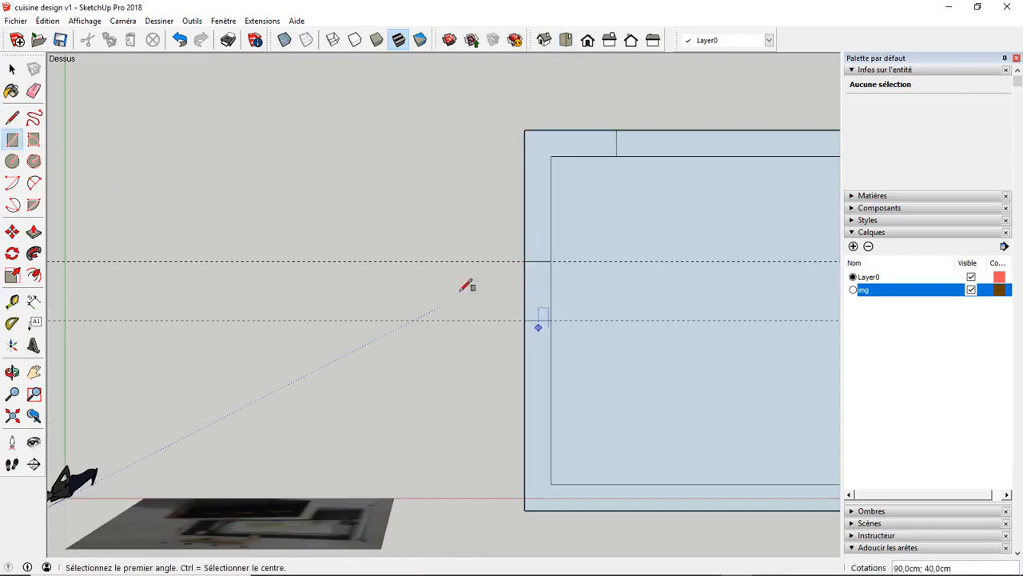
Erase the two guide lines bounding the 90 cm door opening
{"action": "left_click", "coordinate": [34, 91]}
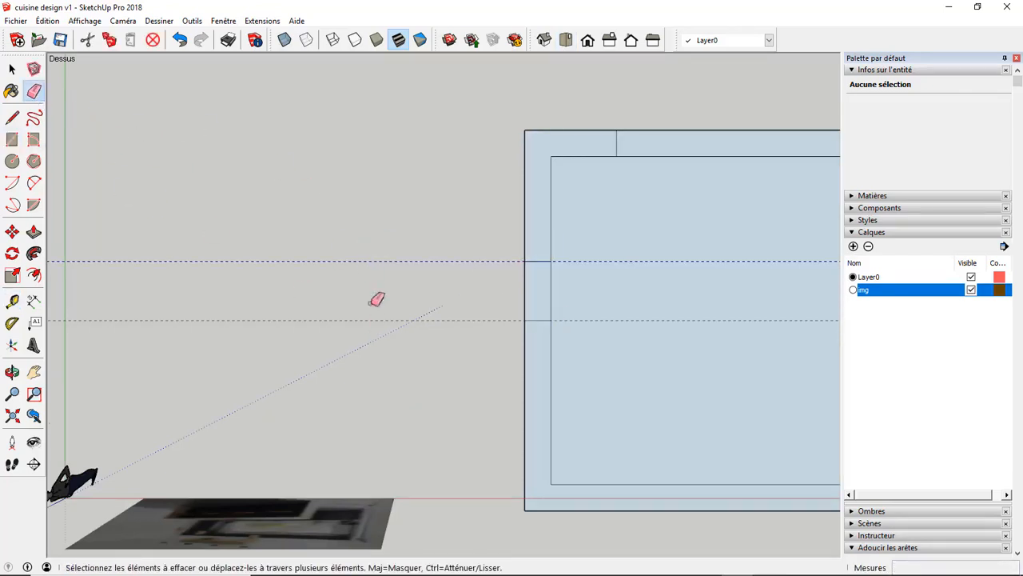
{"action": "scroll", "coordinate": [422, 359], "scroll_direction": "down", "scroll_amount": 3}
{"action": "middle_click_drag", "start_coordinate": [422, 359], "coordinate": [383, 309]}
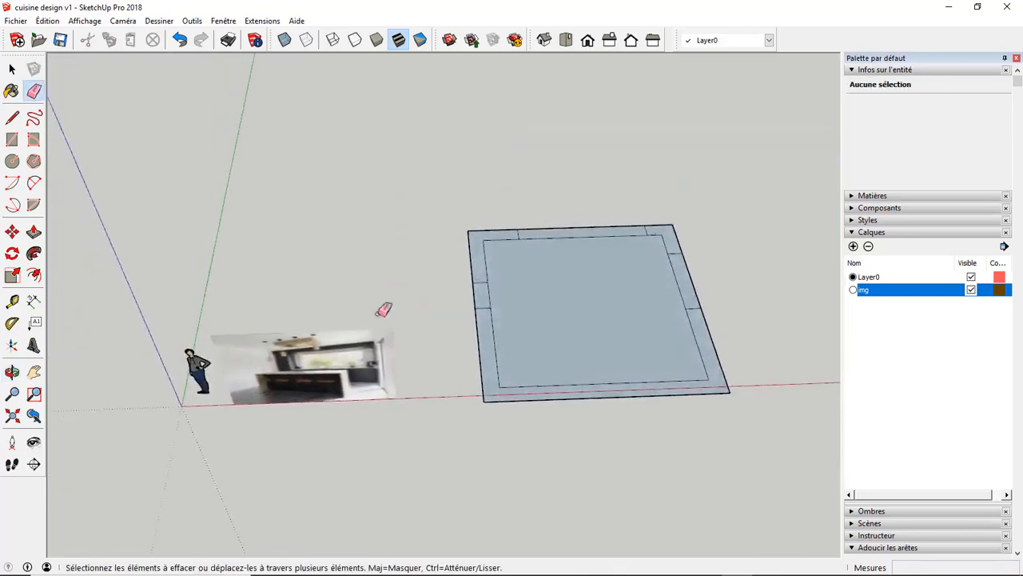
Compare the whole kitchen photo with the floor outline and its marked openings in a 3D view
{"action": "scroll", "coordinate": [342, 396], "scroll_direction": "up", "scroll_amount": 2}
{"action": "middle_click_drag", "start_coordinate": [264, 379], "coordinate": [330, 377]}
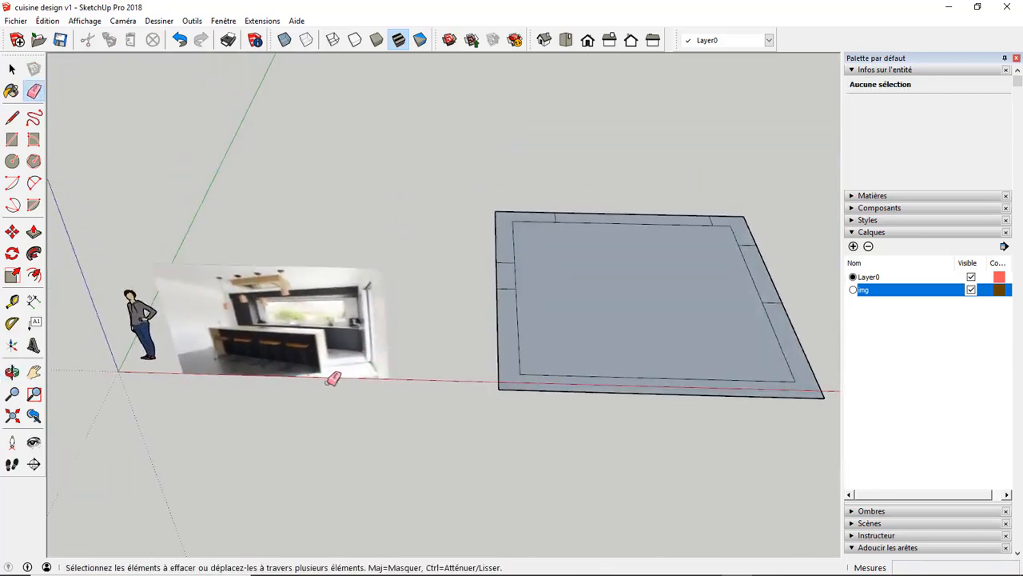
{"action": "scroll", "coordinate": [270, 329], "scroll_direction": "up", "scroll_amount": 2}
{"action": "scroll", "coordinate": [271, 329], "scroll_direction": "down", "scroll_amount": 1}
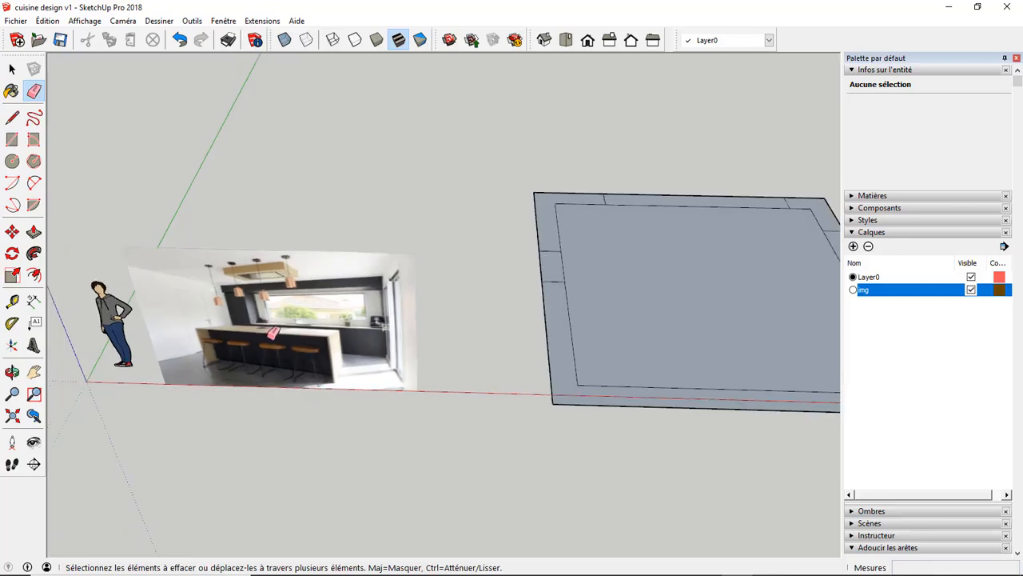
{"action": "scroll", "coordinate": [272, 332], "scroll_direction": "down", "scroll_amount": 1}
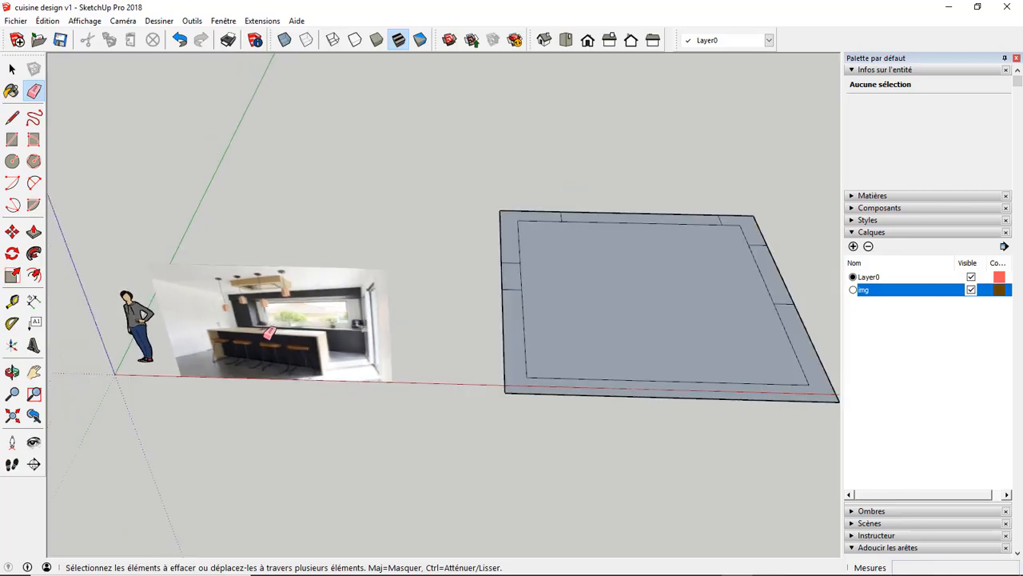
{"action": "middle_click_drag", "start_coordinate": [281, 336], "coordinate": [239, 256]}
{"action": "scroll", "coordinate": [238, 256], "scroll_direction": "up", "scroll_amount": 1}
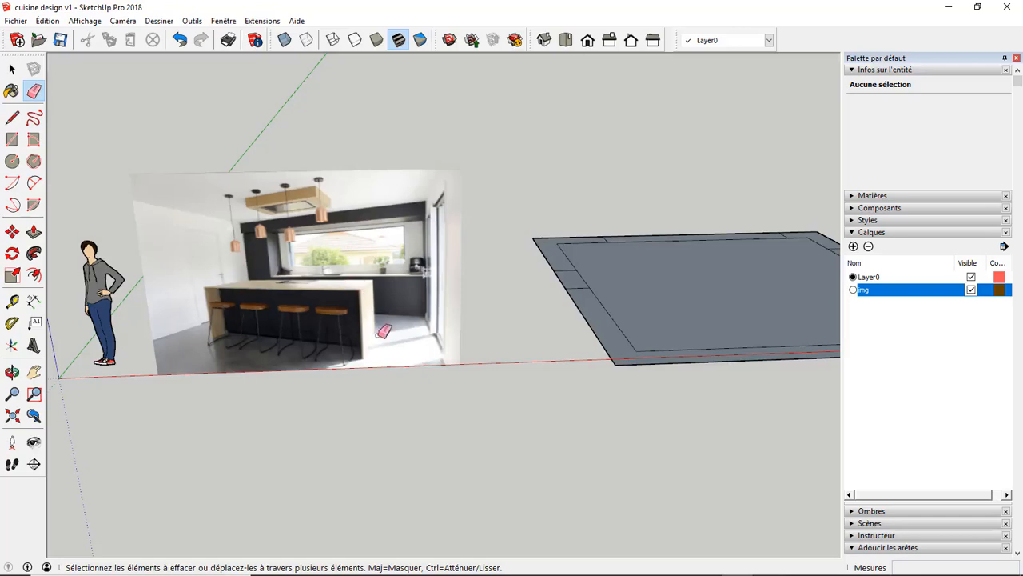
{"action": "scroll", "coordinate": [364, 325], "scroll_direction": "down", "scroll_amount": 2}
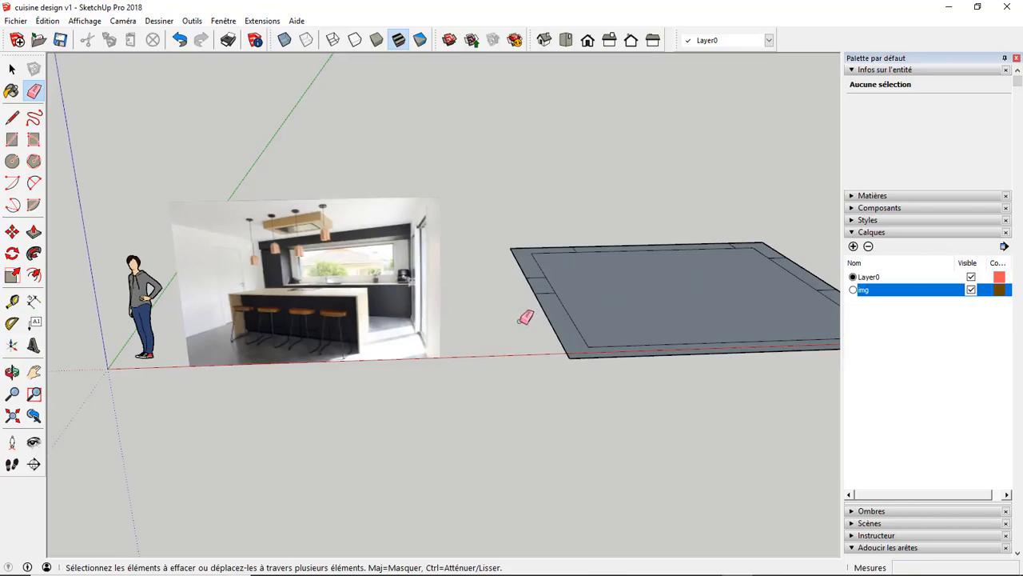
{"action": "scroll", "coordinate": [560, 315], "scroll_direction": "down", "scroll_amount": 3}
{"action": "mouse_move", "coordinate": [589, 313]}
{"action": "middle_mouse_down"}
{"action": "mouse_move", "coordinate": [469, 388]}
{"action": "mouse_move", "coordinate": [547, 372]}
{"action": "middle_mouse_up"}
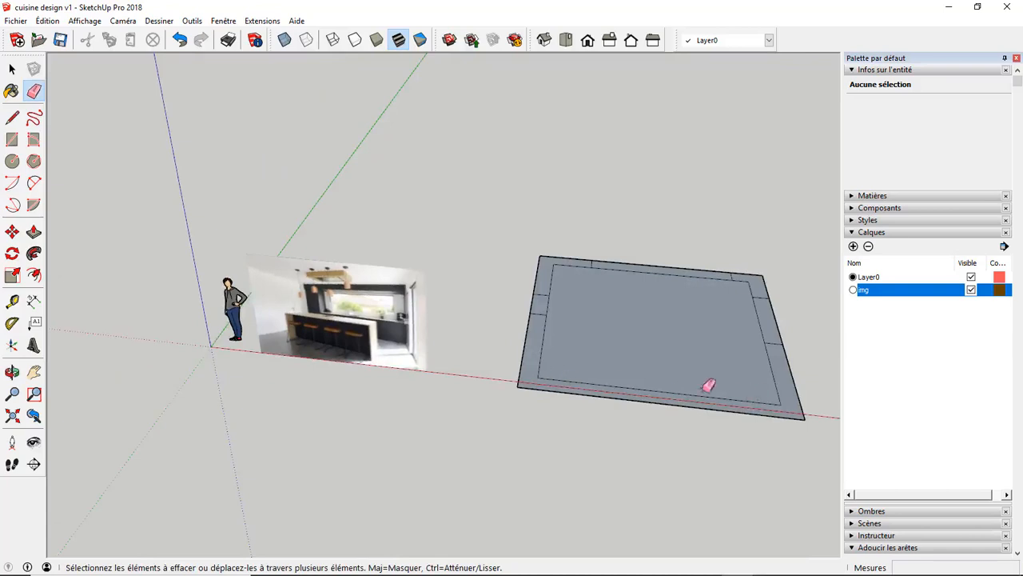
Draw a 40 cm line at each end of the inner outline's front edge, extending it to the outer outline
{"action": "left_click", "coordinate": [12, 118]}
{"action": "middle_click_drag", "start_coordinate": [492, 332], "coordinate": [507, 384]}
{"action": "scroll", "coordinate": [540, 388], "scroll_direction": "up", "scroll_amount": 2}
{"action": "left_click", "coordinate": [524, 391]}
{"action": "left_click", "coordinate": [497, 388]}
{"action": "scroll", "coordinate": [339, 354], "scroll_direction": "down", "scroll_amount": 3}
{"action": "scroll", "coordinate": [629, 377], "scroll_direction": "up", "scroll_amount": 3}
{"action": "left_click", "coordinate": [572, 402]}
{"action": "left_click", "coordinate": [601, 405]}
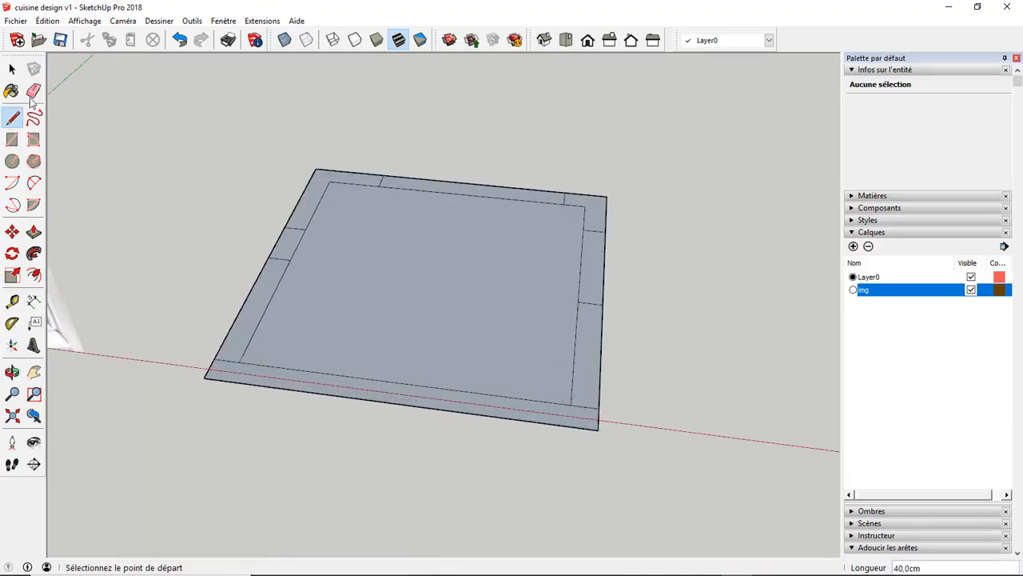
Erase the front wall strip's outer edges along the red axis, including the short leftover ends at its corners
{"action": "left_click", "coordinate": [34, 91]}
{"action": "mouse_move", "coordinate": [220, 370]}
{"action": "left_mouse_down"}
{"action": "mouse_move", "coordinate": [211, 375]}
{"action": "mouse_move", "coordinate": [468, 386]}
{"action": "left_mouse_up"}
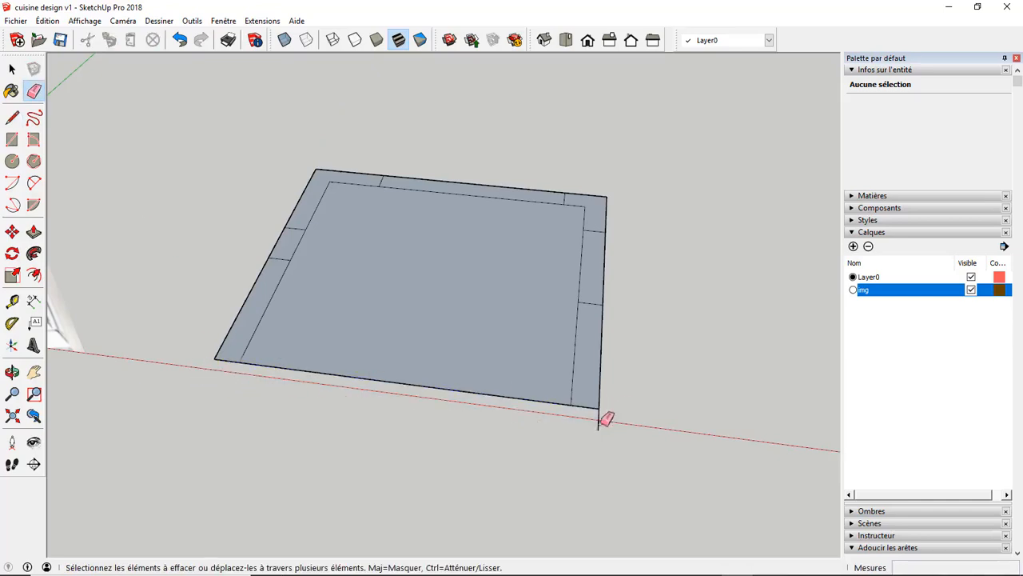
{"action": "mouse_move", "coordinate": [624, 422]}
{"action": "middle_mouse_down"}
{"action": "mouse_move", "coordinate": [549, 377]}
{"action": "mouse_move", "coordinate": [516, 301]}
{"action": "mouse_move", "coordinate": [525, 254]}
{"action": "mouse_move", "coordinate": [602, 265]}
{"action": "mouse_move", "coordinate": [525, 276]}
{"action": "mouse_move", "coordinate": [527, 295]}
{"action": "mouse_move", "coordinate": [323, 279]}
{"action": "mouse_move", "coordinate": [341, 266]}
{"action": "middle_mouse_up"}
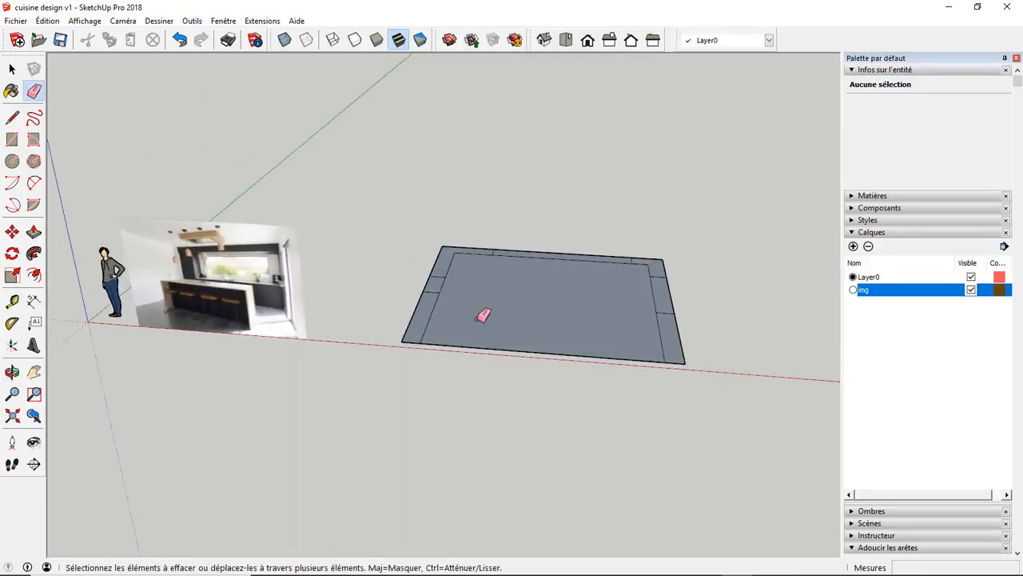